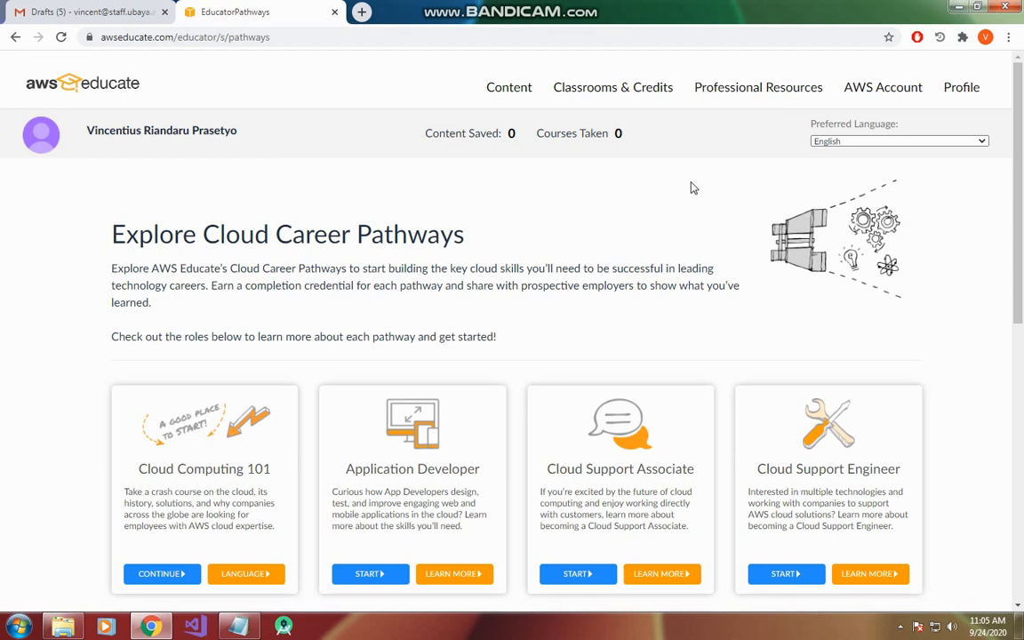
Open the EC2 service in the AWS Management Console through the AWS Educate Starter Account
click(869, 104)
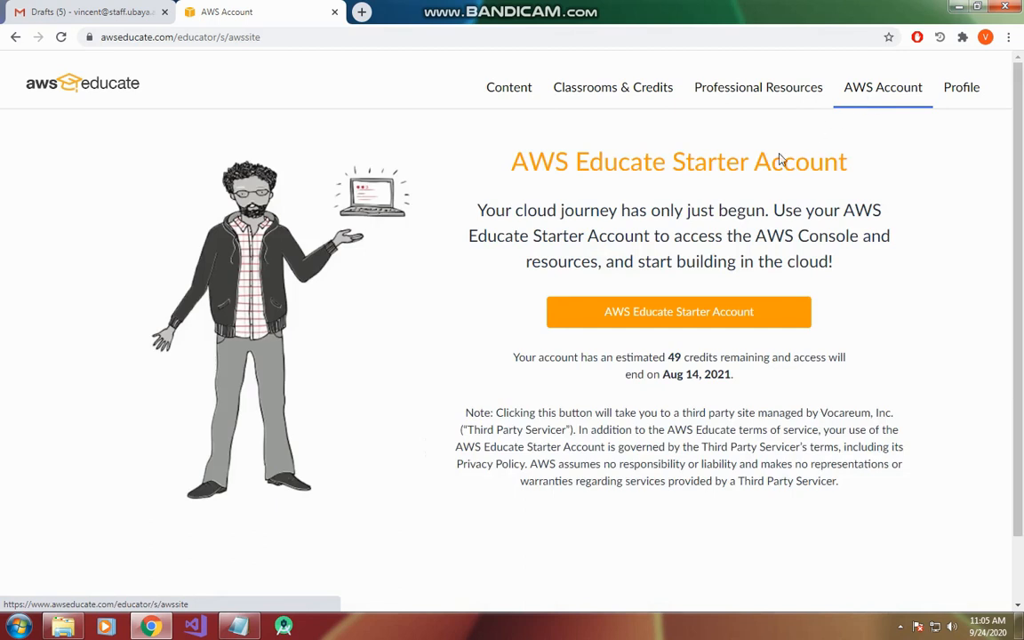
click(621, 315)
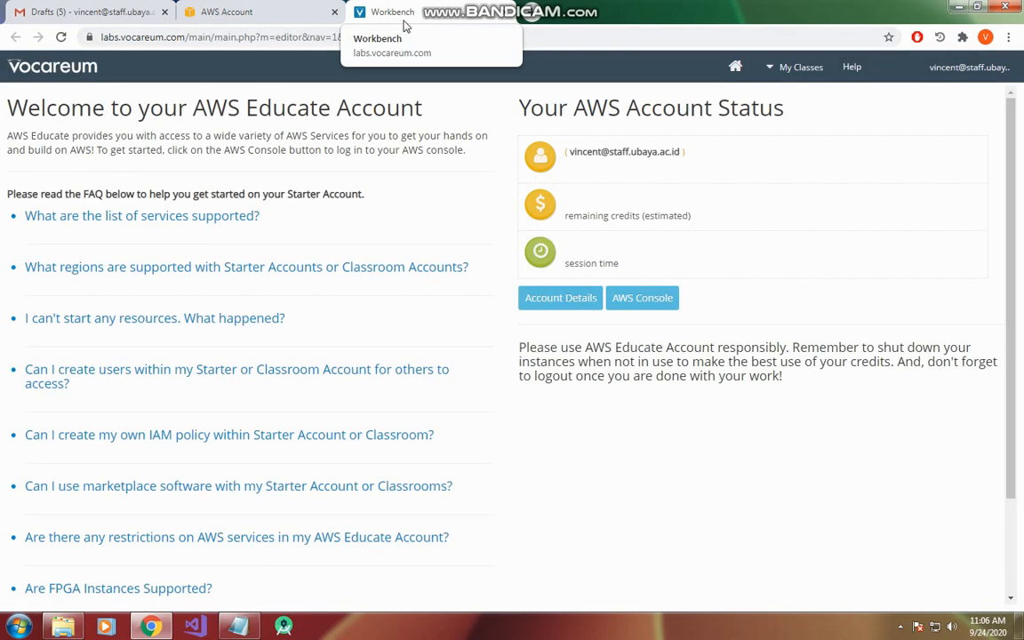
click(620, 306)
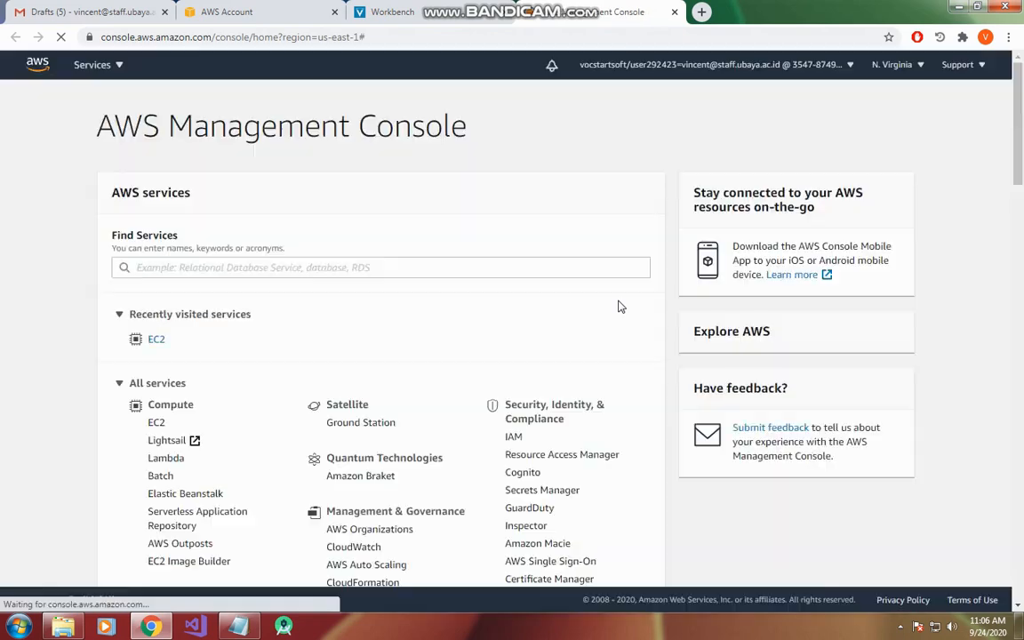
click(157, 342)
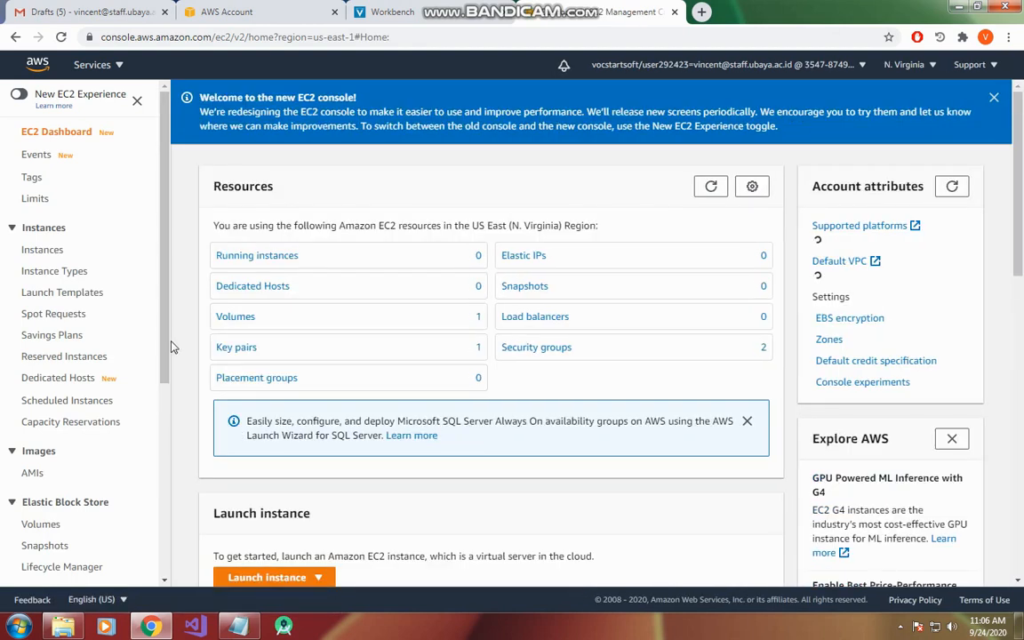
Start launching a new EC2 instance from the 64-bit (x86) Ubuntu Server 20.04 LTS image, keeping the t2.micro type
click(275, 258)
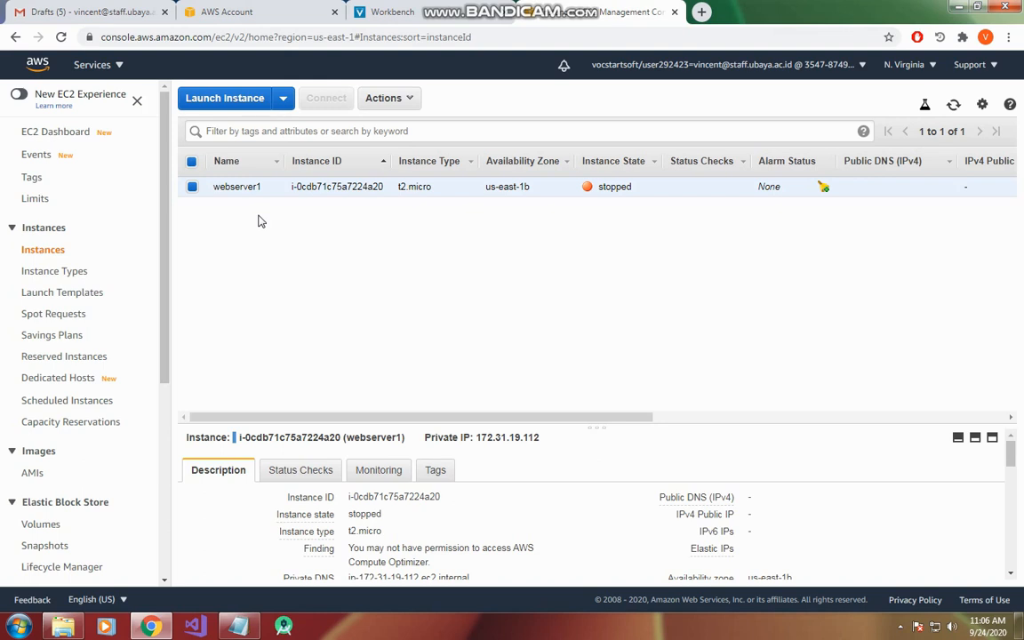
click(229, 99)
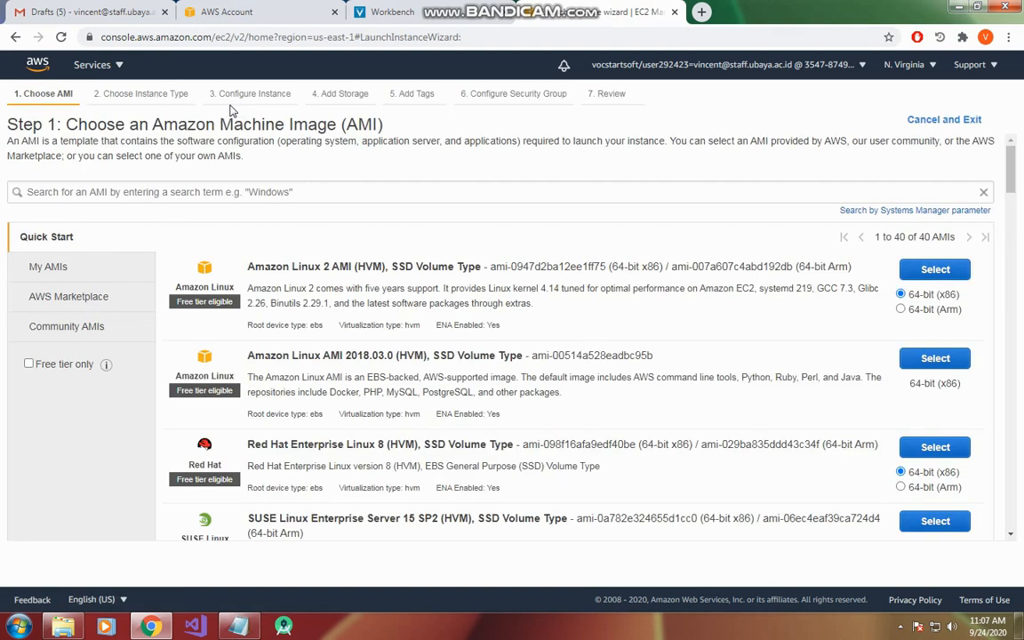
click(157, 190)
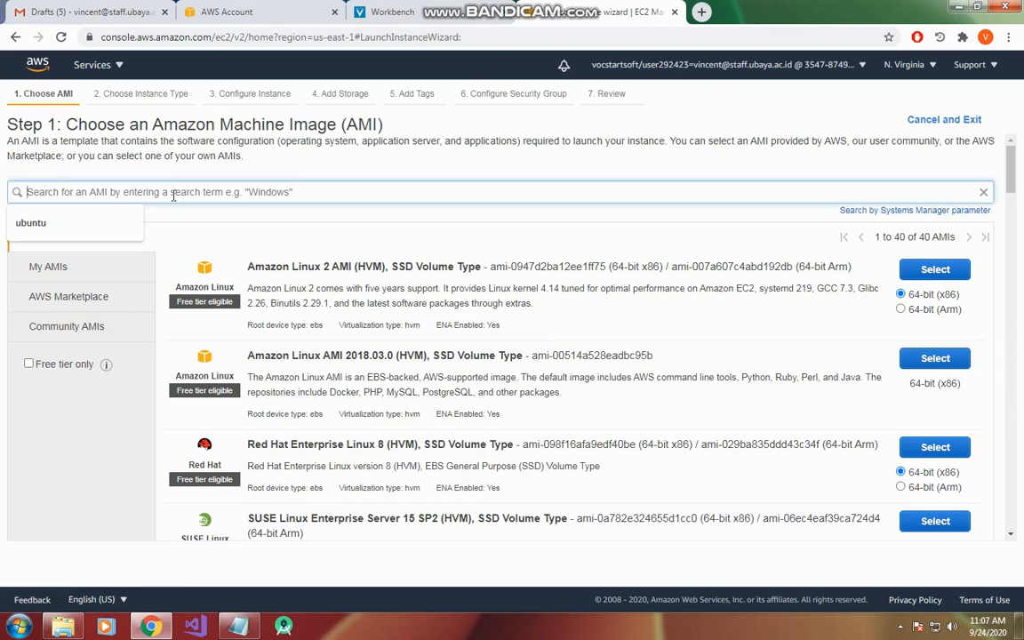
click(58, 219)
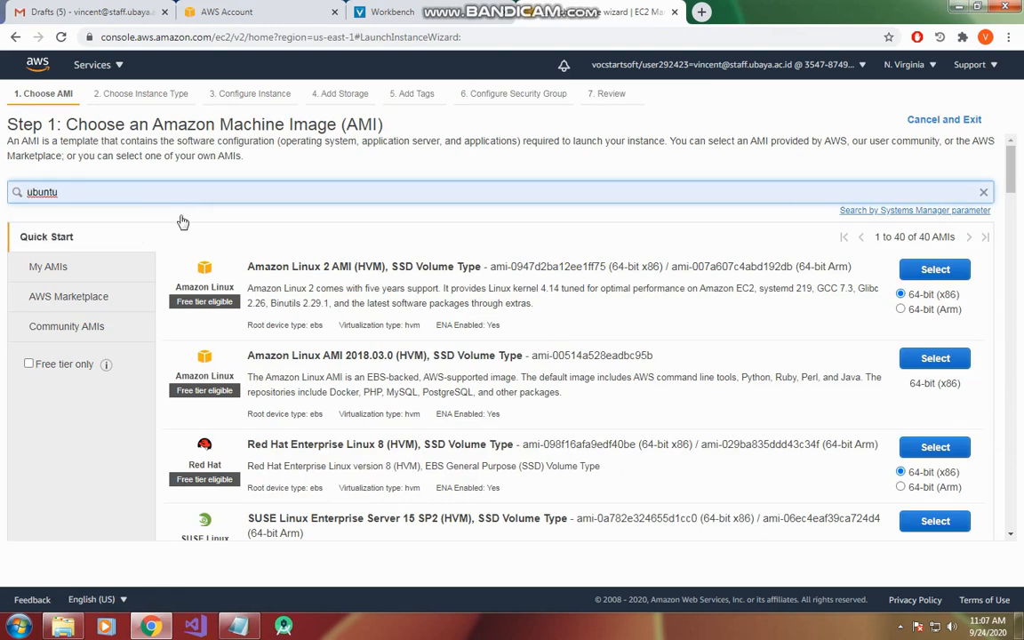
key(Return)
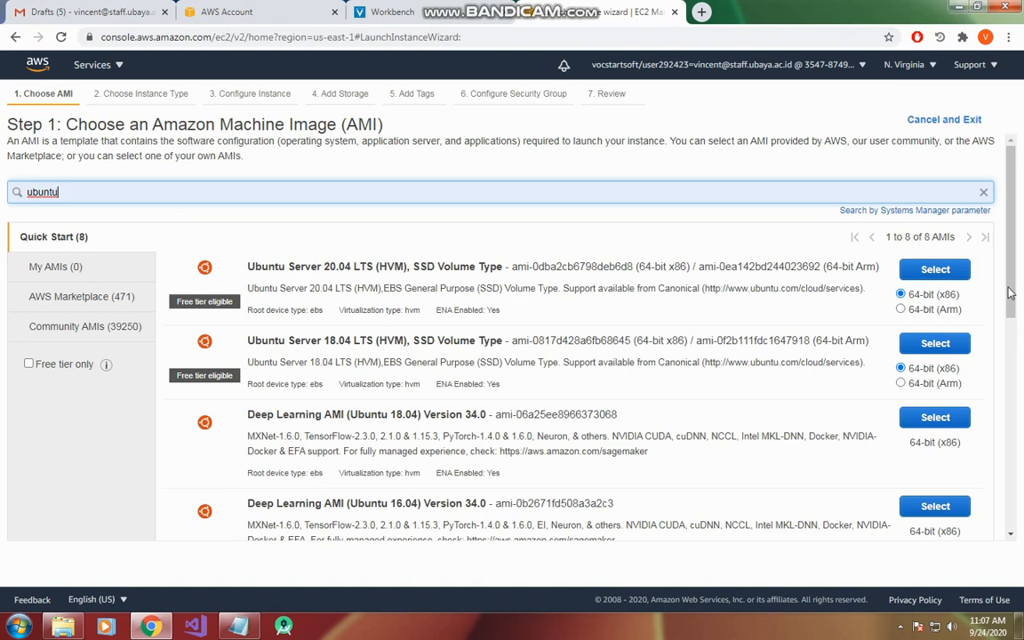
click(933, 271)
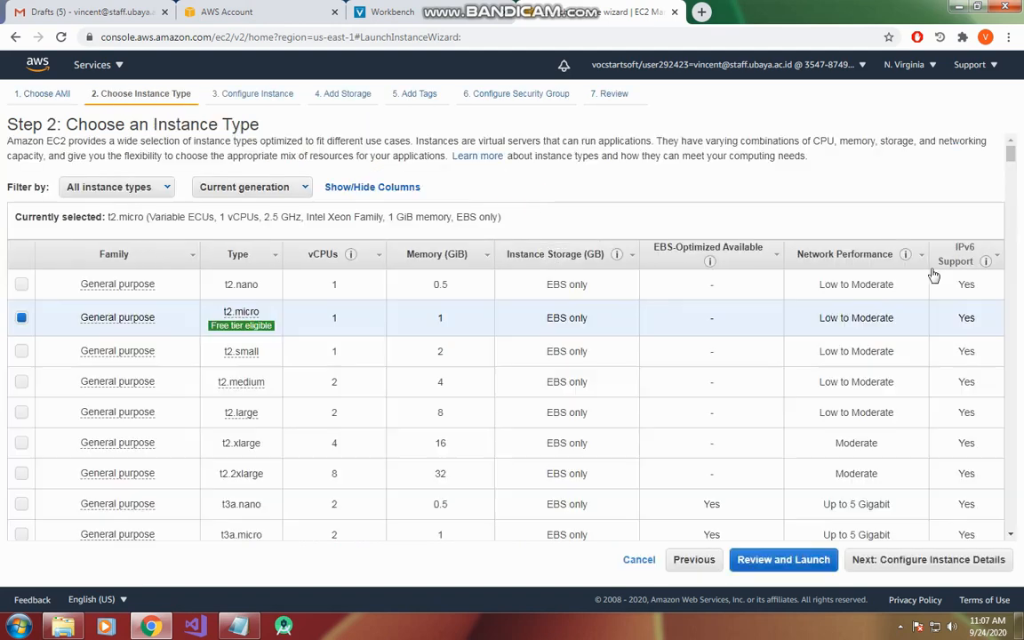
mouse_move(224, 328)
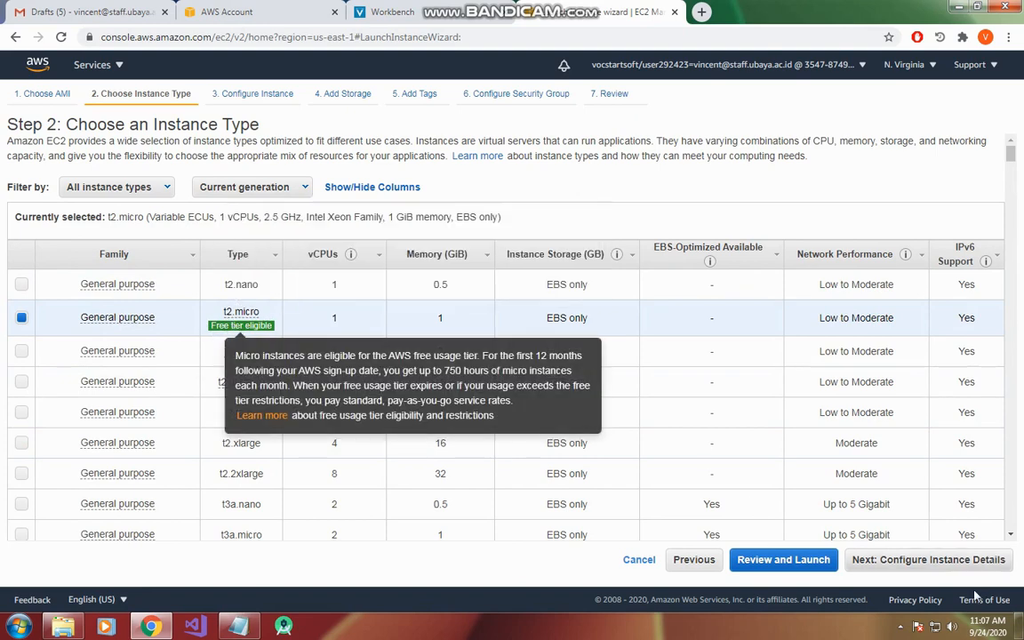
click(920, 567)
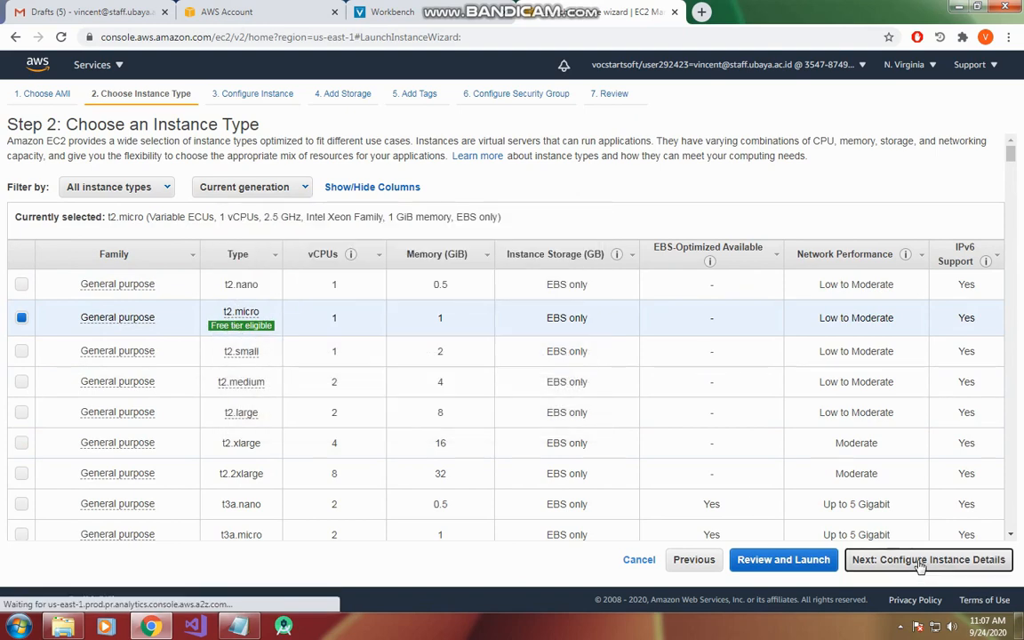
Examine the instance configuration options, including the metadata and user data settings under Advanced Details
scroll(653, 526, down, 2)
scroll(653, 526, down, 3)
scroll(654, 525, up, 4)
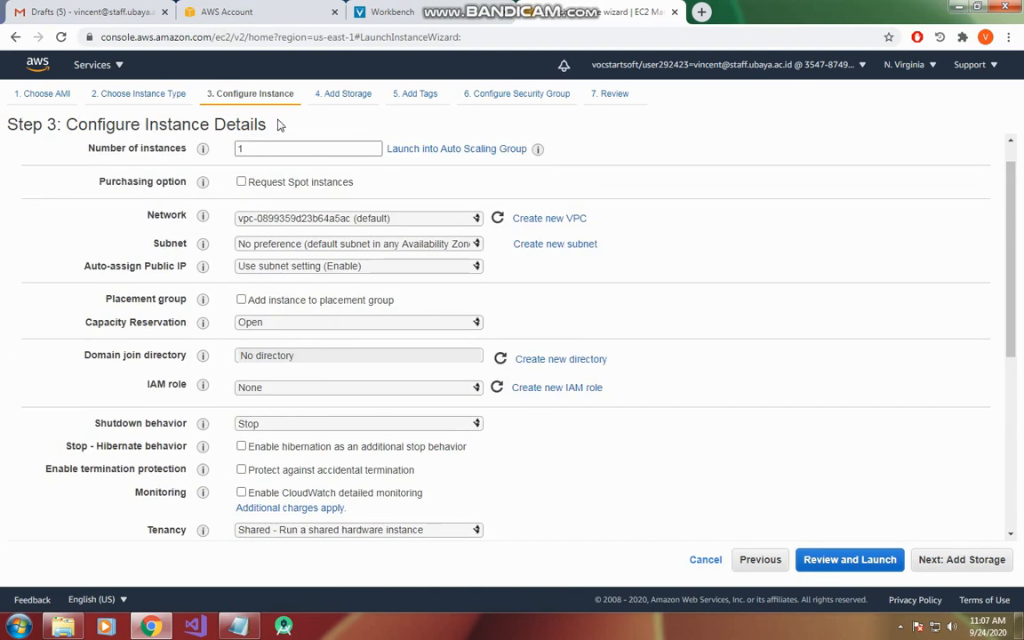
scroll(480, 324, down, 3)
scroll(480, 324, down, 2)
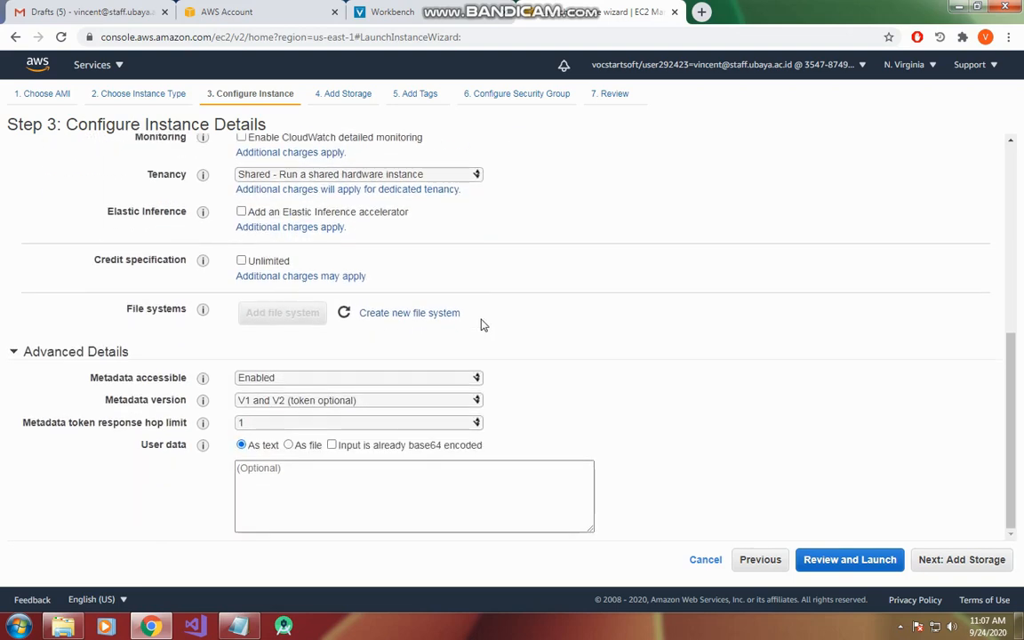
click(89, 357)
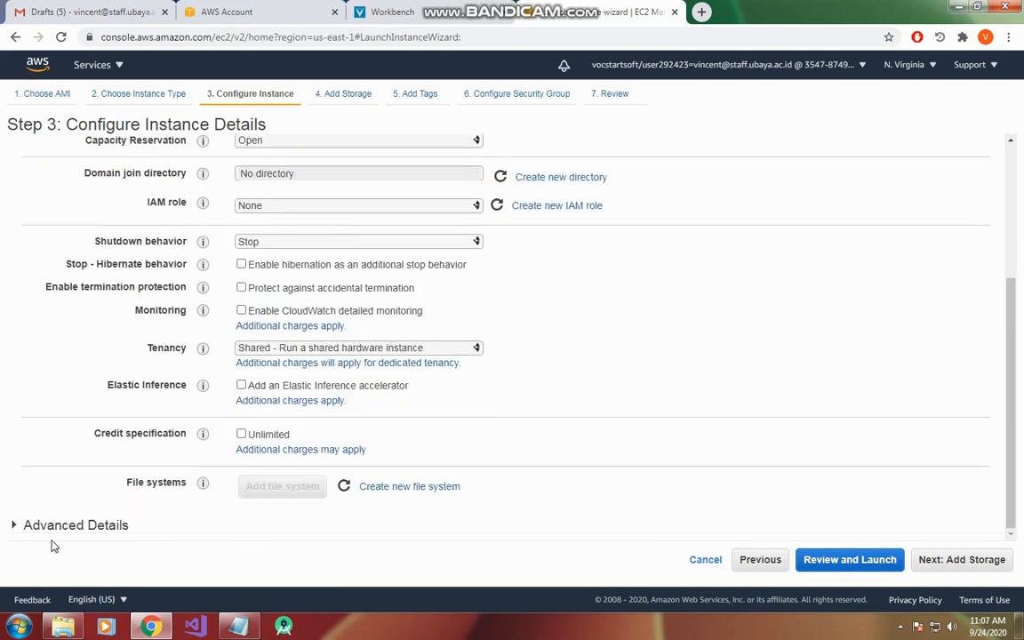
click(75, 527)
click(70, 365)
click(64, 526)
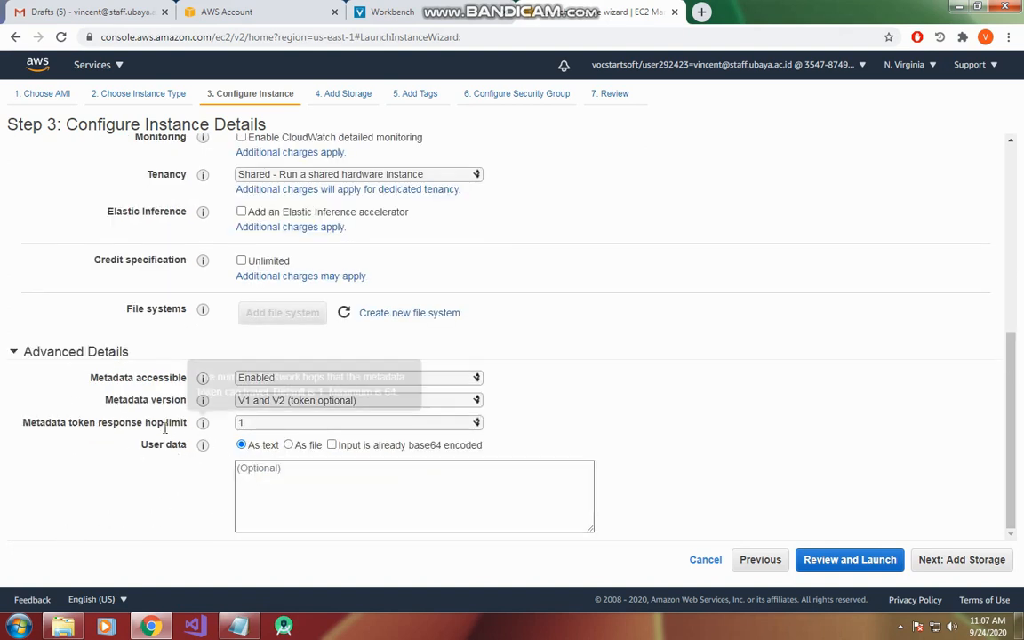
mouse_move(171, 427)
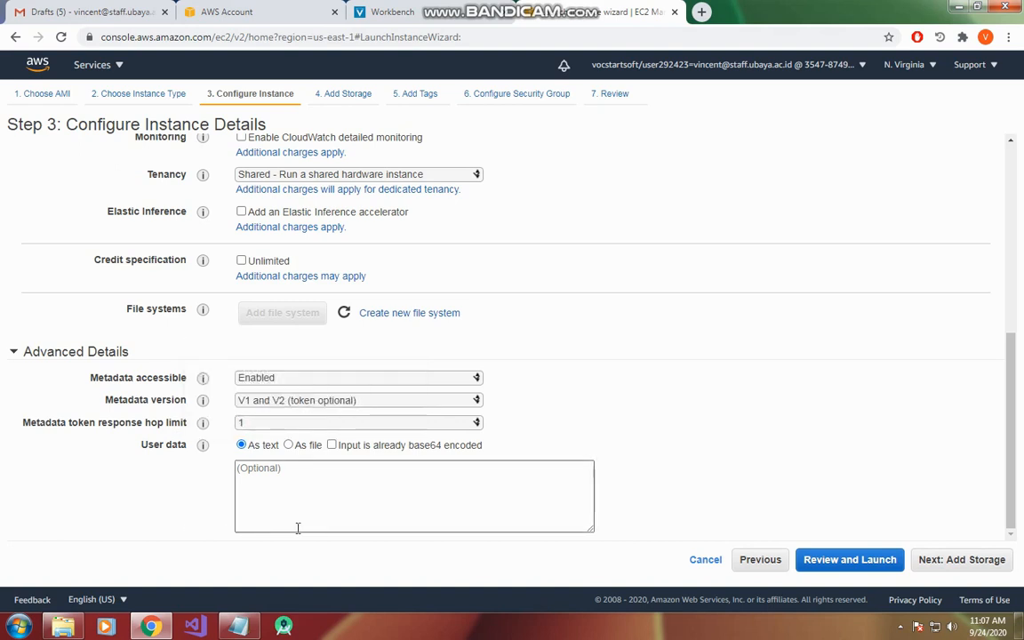
Switch to User Data Linux.txt in Notepad and examine the nginx setup script line by line, keeping the current Windows color scheme
click(237, 626)
drag(366, 317, 533, 147)
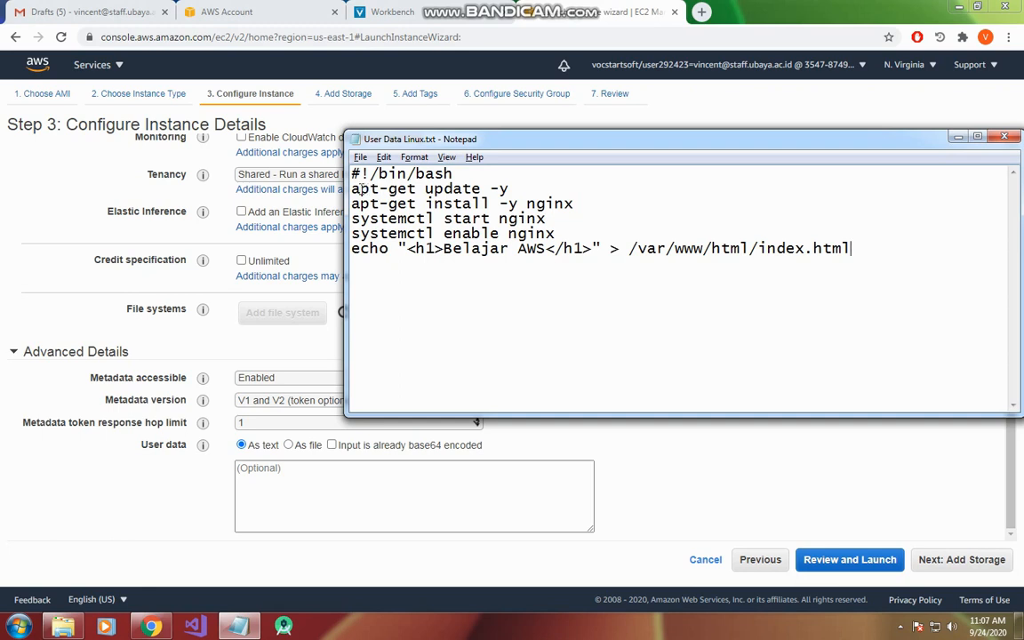
mouse_move(352, 188)
mouse_down()
mouse_move(412, 188)
mouse_move(408, 174)
mouse_move(348, 173)
mouse_up()
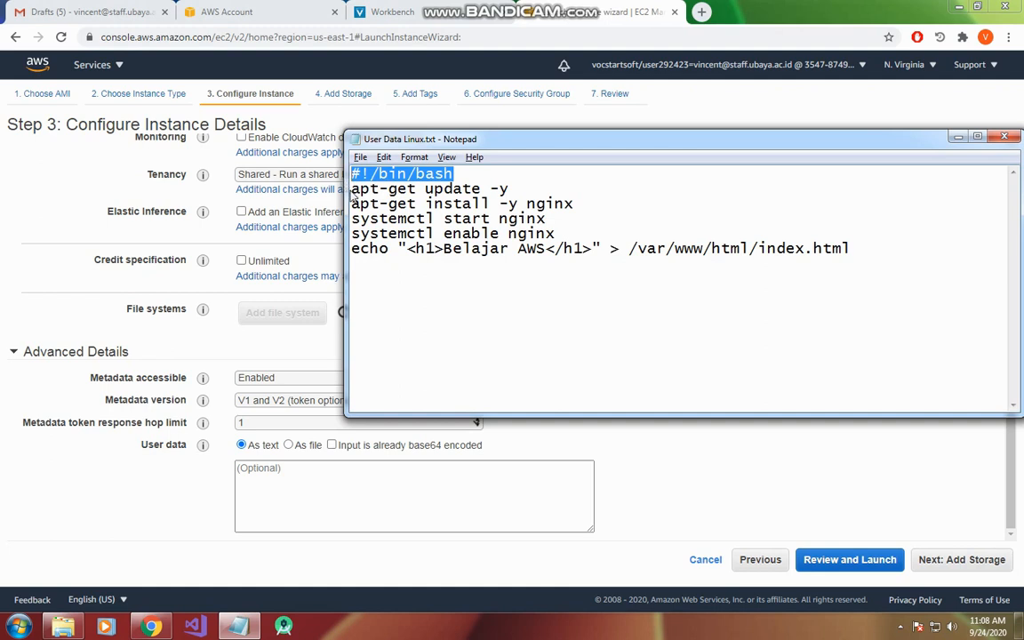
drag(353, 190, 519, 186)
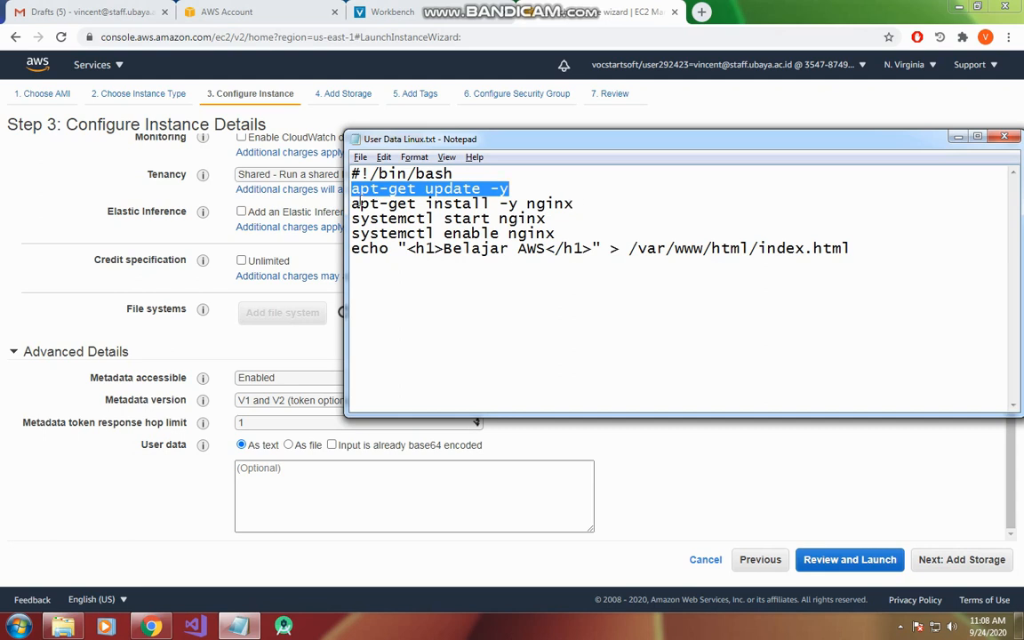
drag(354, 204, 582, 204)
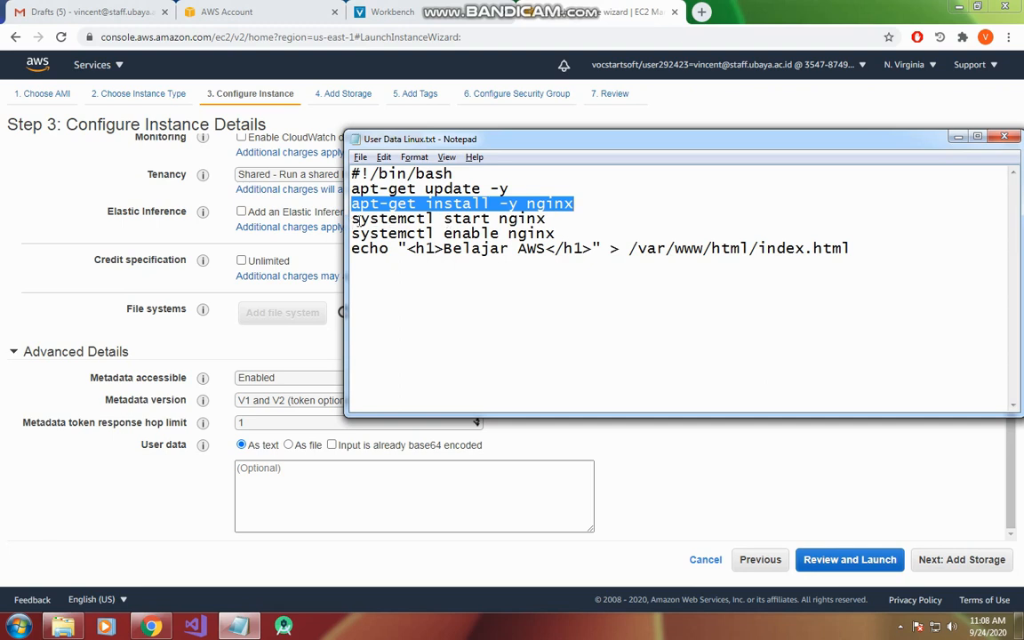
drag(575, 207, 561, 215)
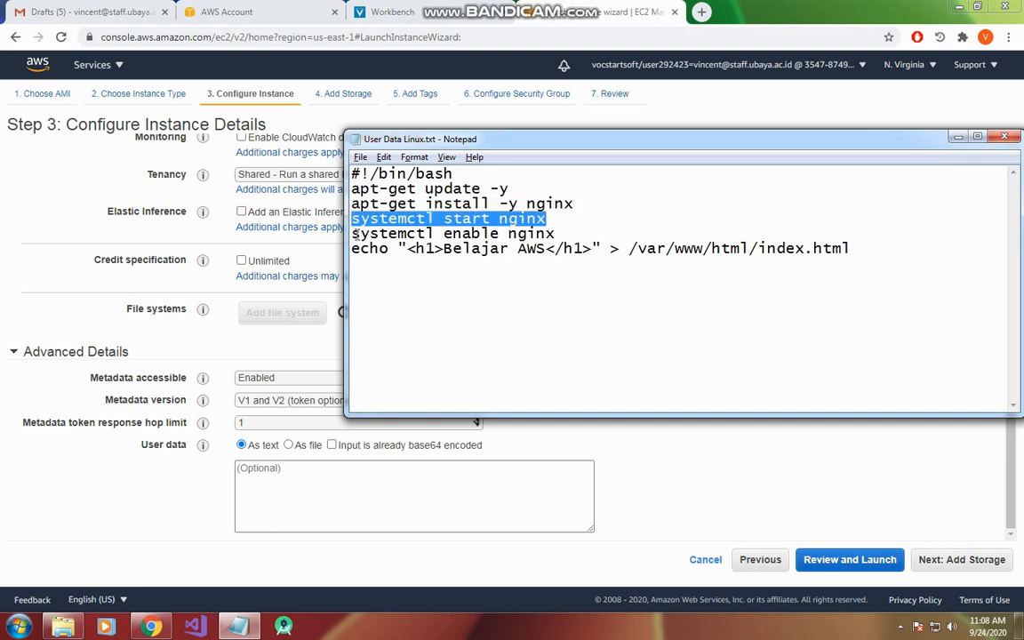
drag(352, 234, 571, 231)
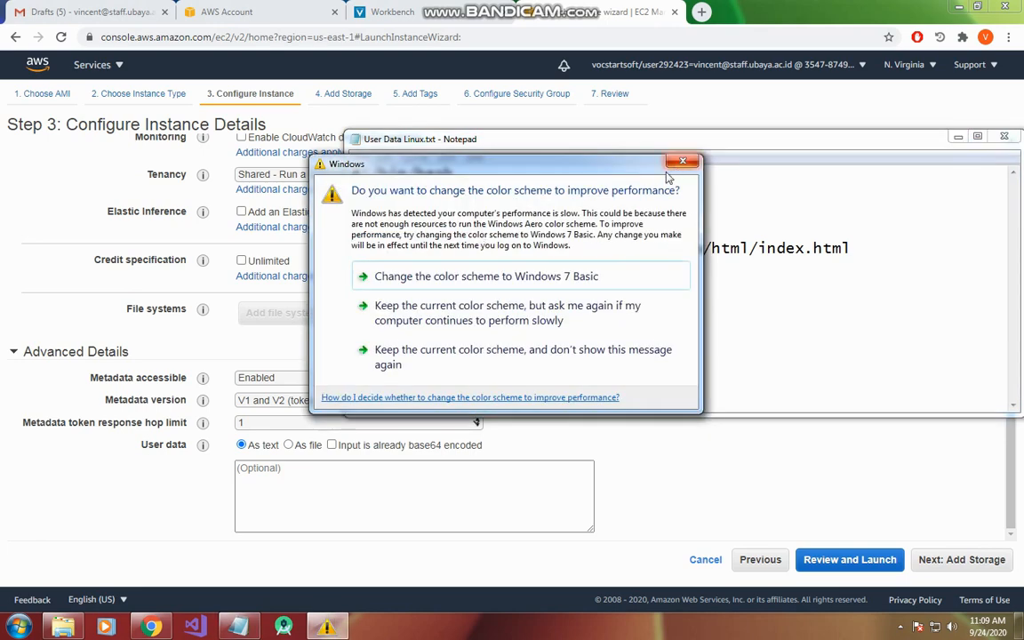
click(521, 356)
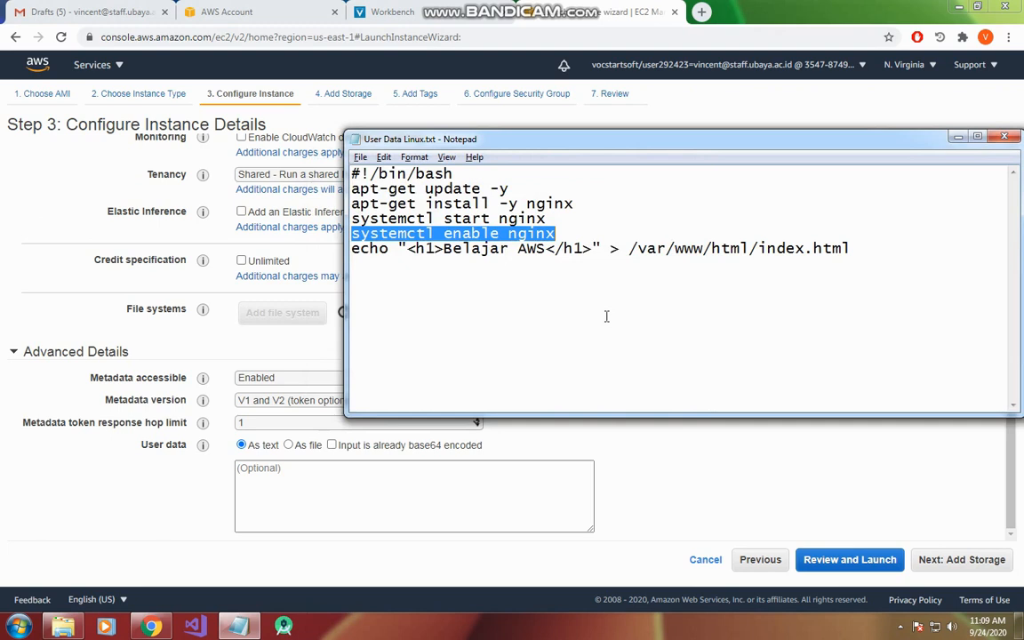
click(579, 231)
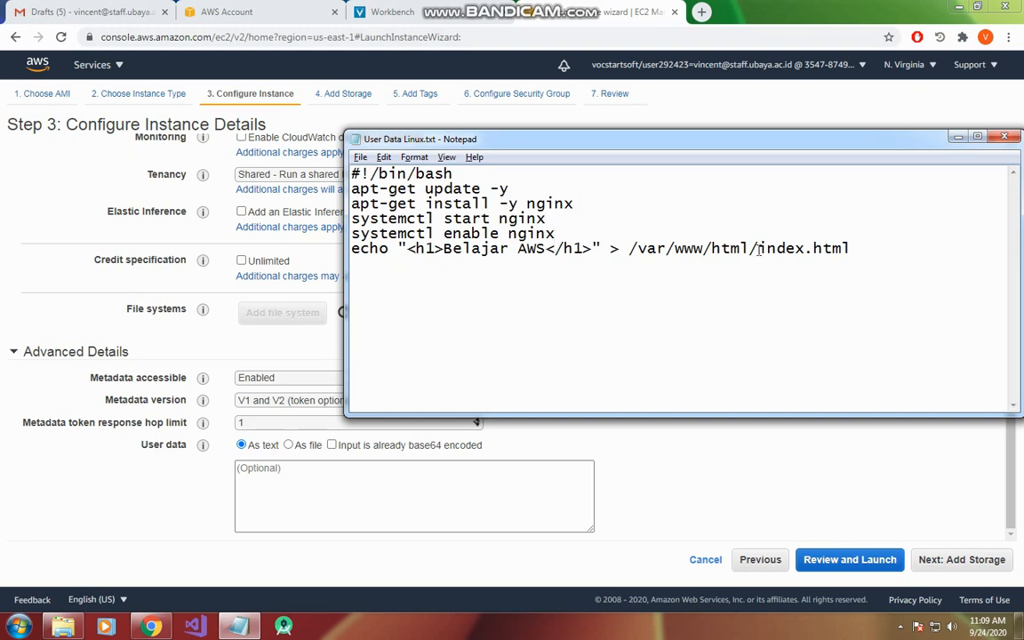
drag(758, 248, 852, 249)
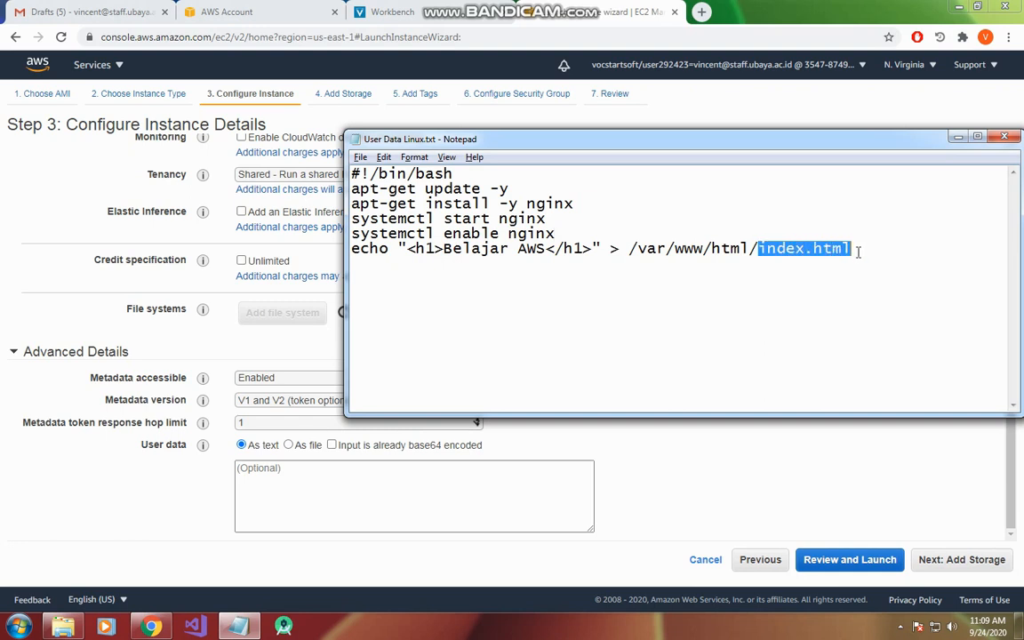
click(408, 248)
drag(407, 249, 595, 250)
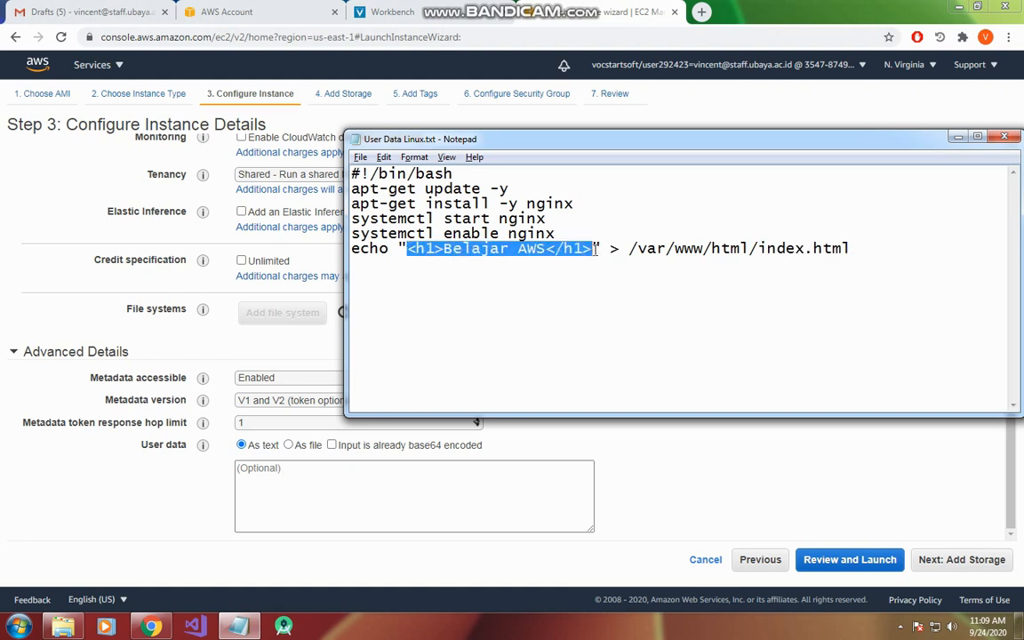
click(523, 274)
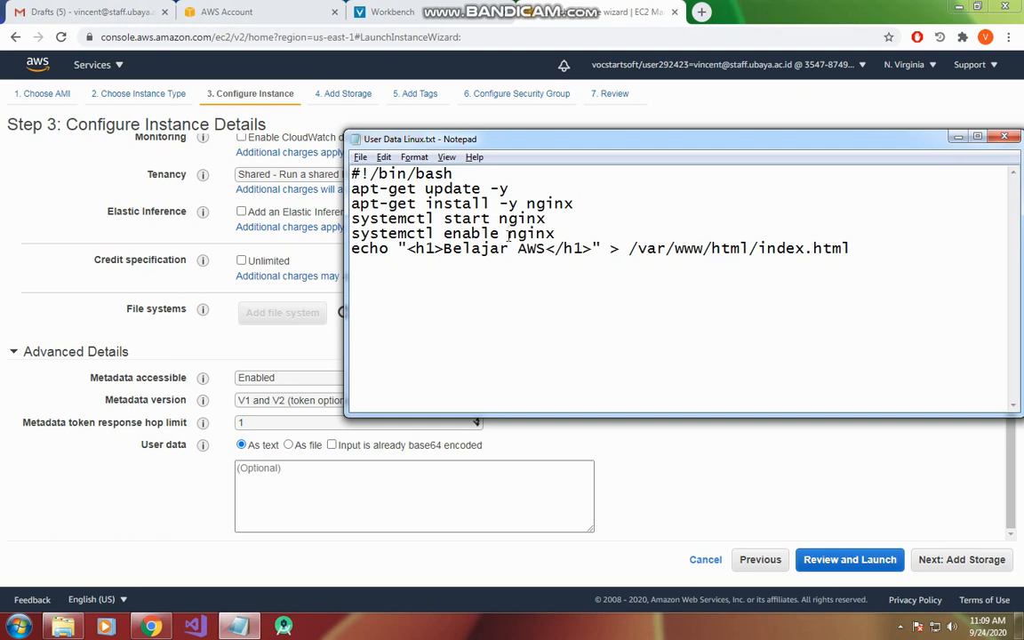
Copy the whole script from User Data Linux.txt into the instance's User data as text
key(ctrl+a)
key(ctrl+c)
click(247, 469)
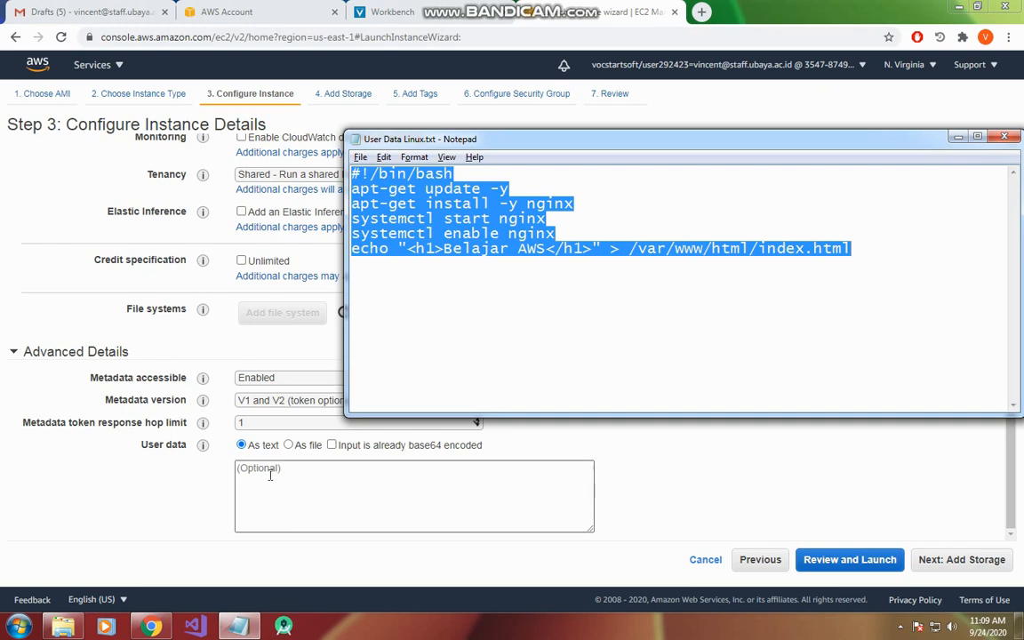
key(ctrl+v)
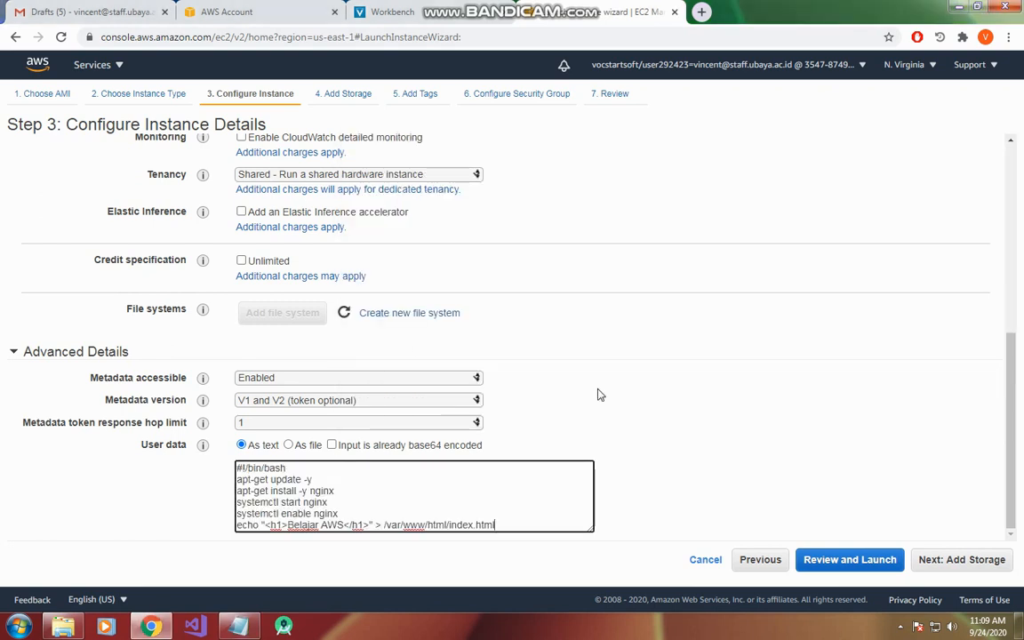
Accept the default root storage and add a tag with key os and value linux
click(938, 561)
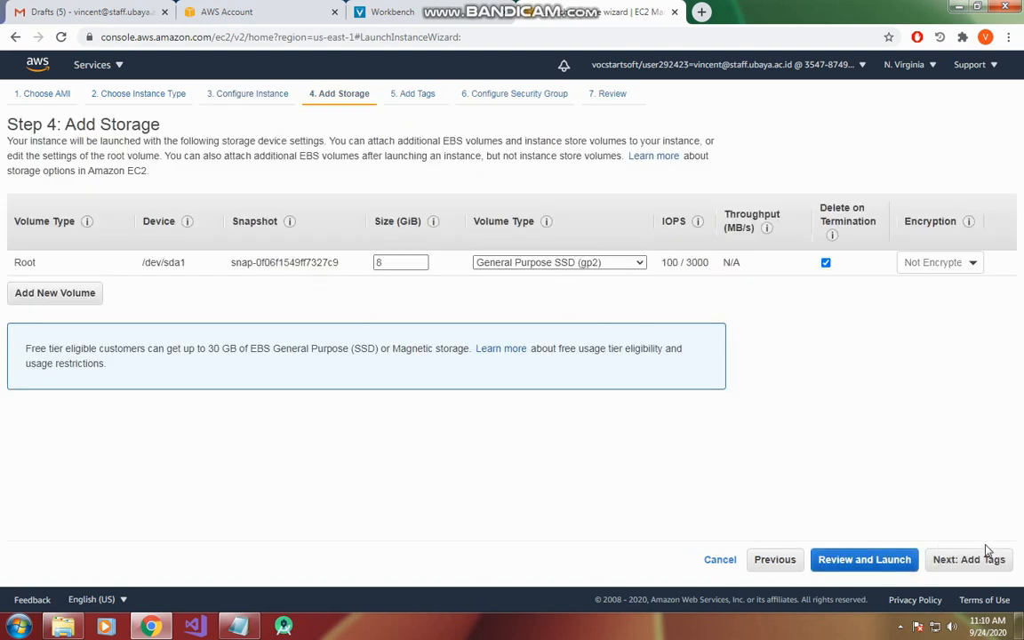
click(964, 560)
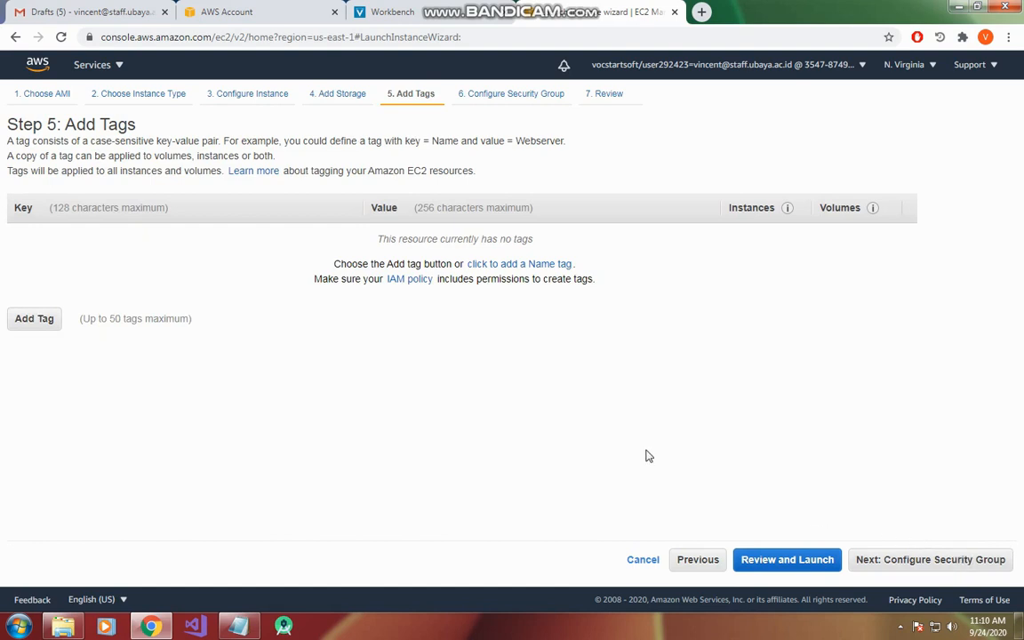
click(28, 328)
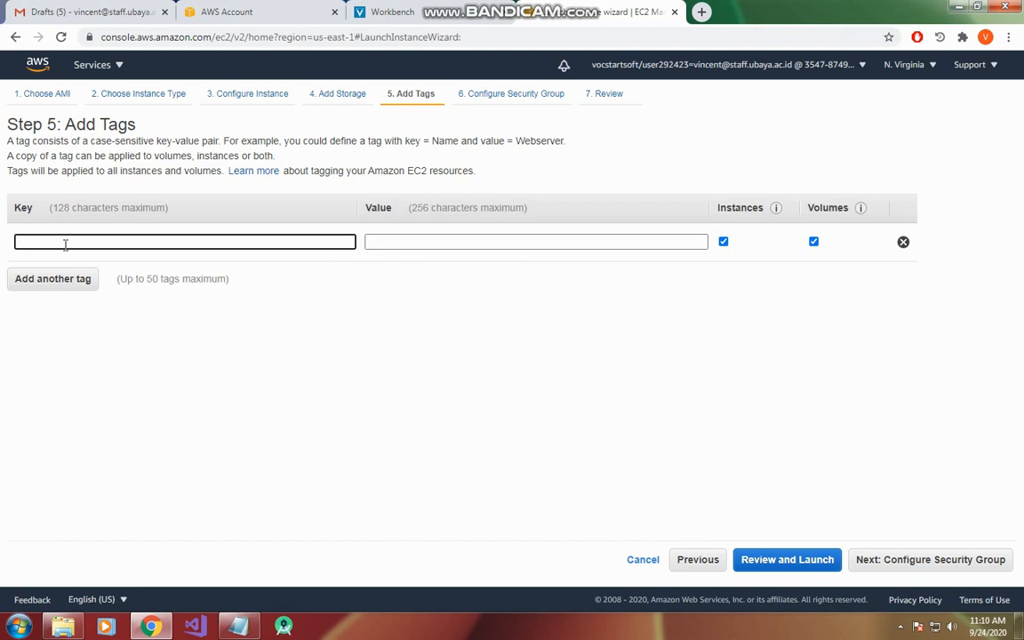
text(qs)
key(Tab)
drag(70, 242, 3, 258)
key(BackSpace)
text(os)
key(Tab)
text(linux)
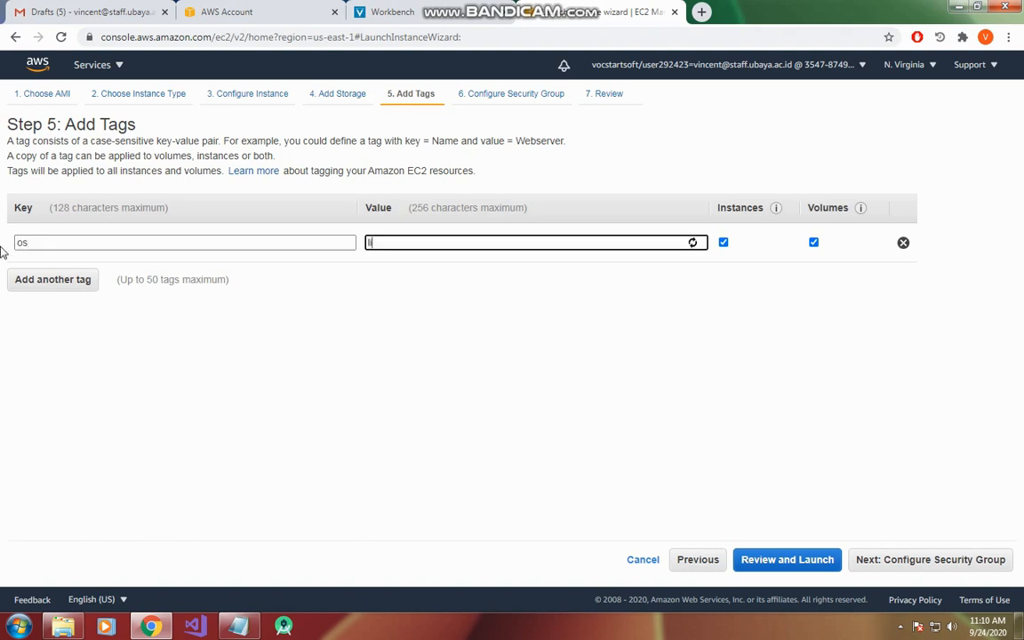
Add a second tag with key distro and value ubuntu
click(46, 280)
text(distro)
key(Tab)
text(ubu)
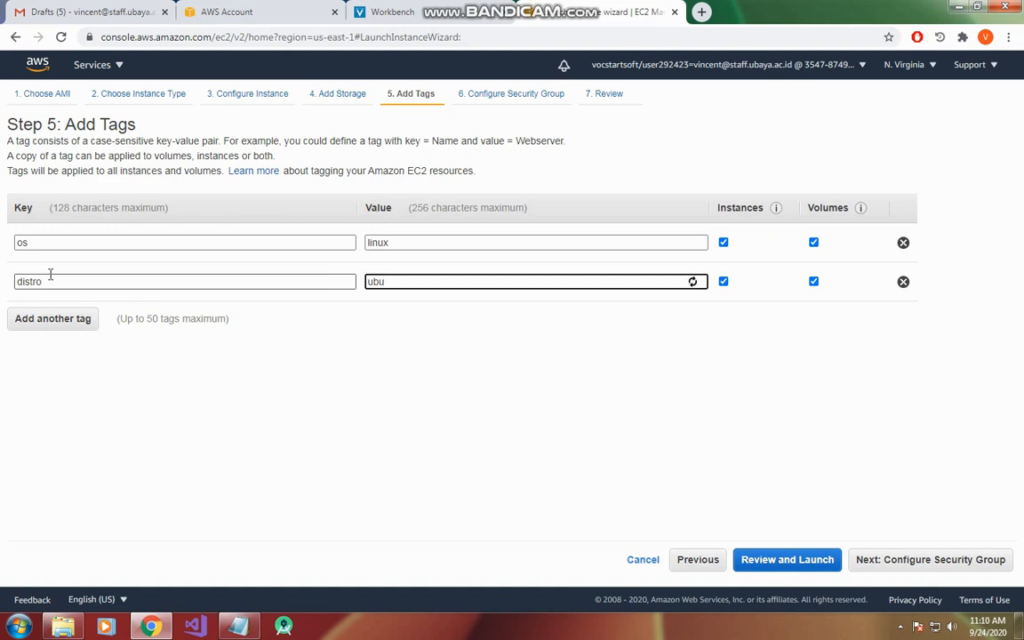
text(ntu)
click(201, 429)
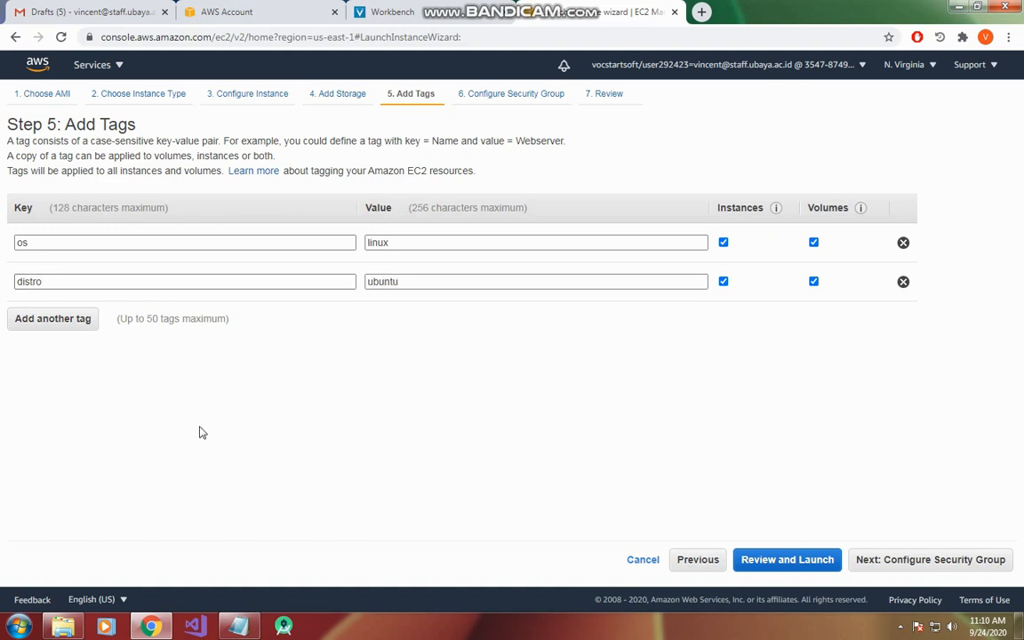
Add a third tag with key service and value webserver
click(84, 334)
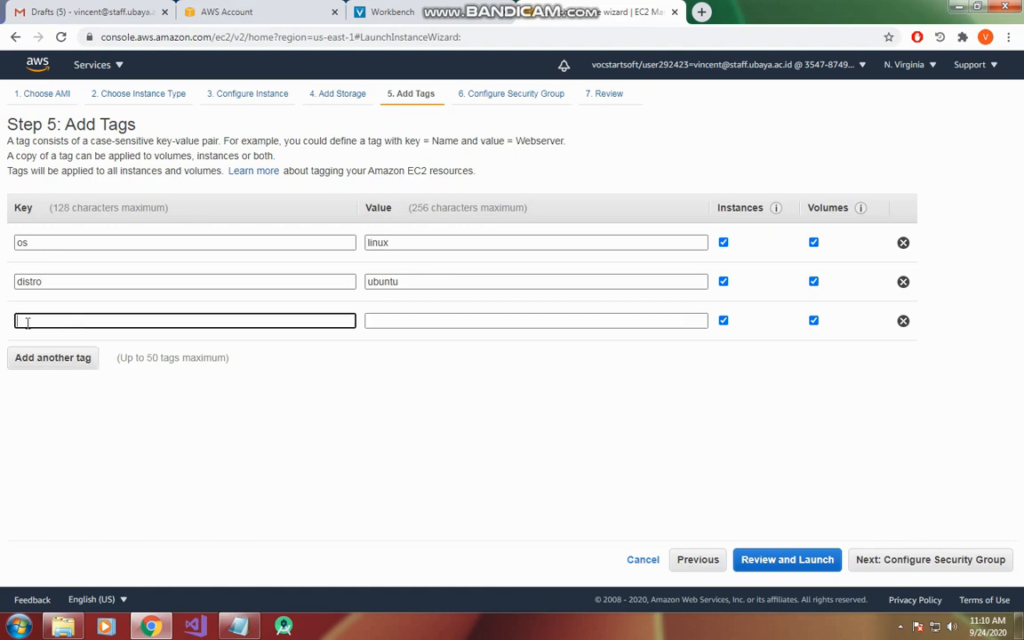
text(ser)
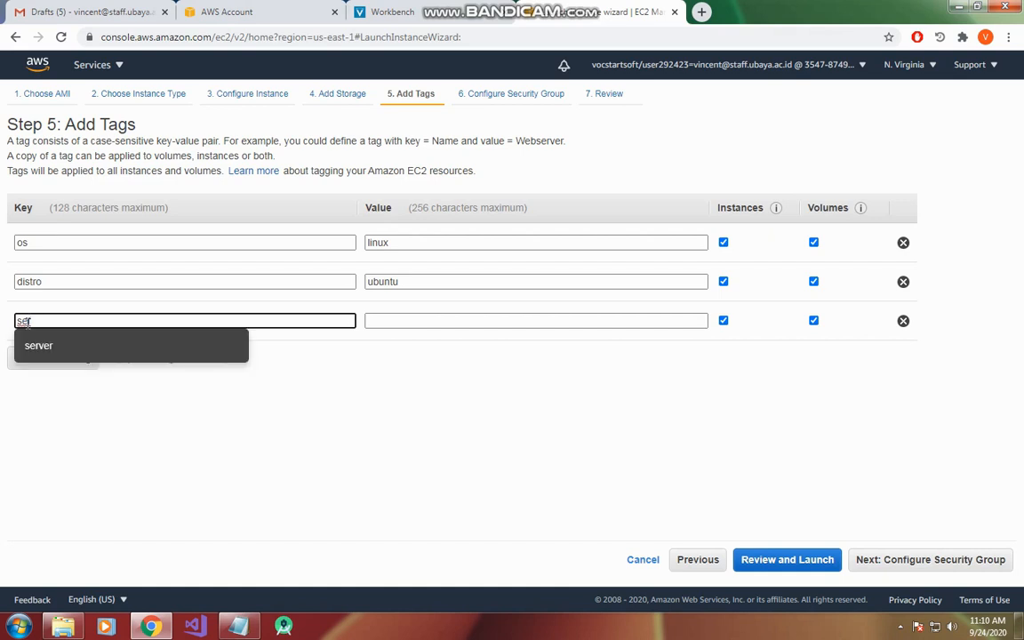
text(vice)
key(Tab)
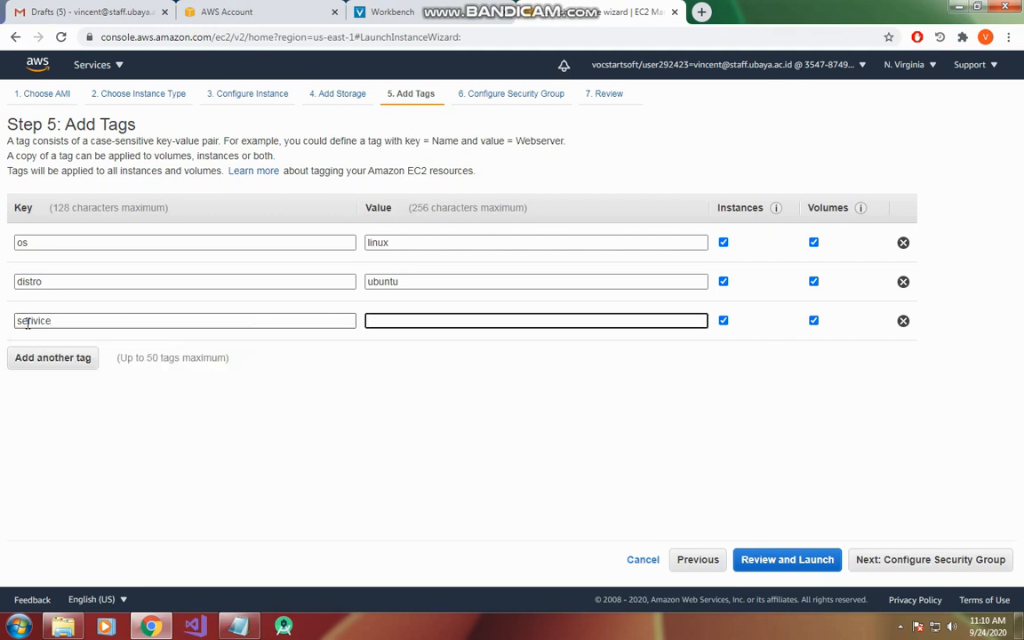
click(34, 322)
key(Right)
key(Tab)
text(webserver)
click(548, 494)
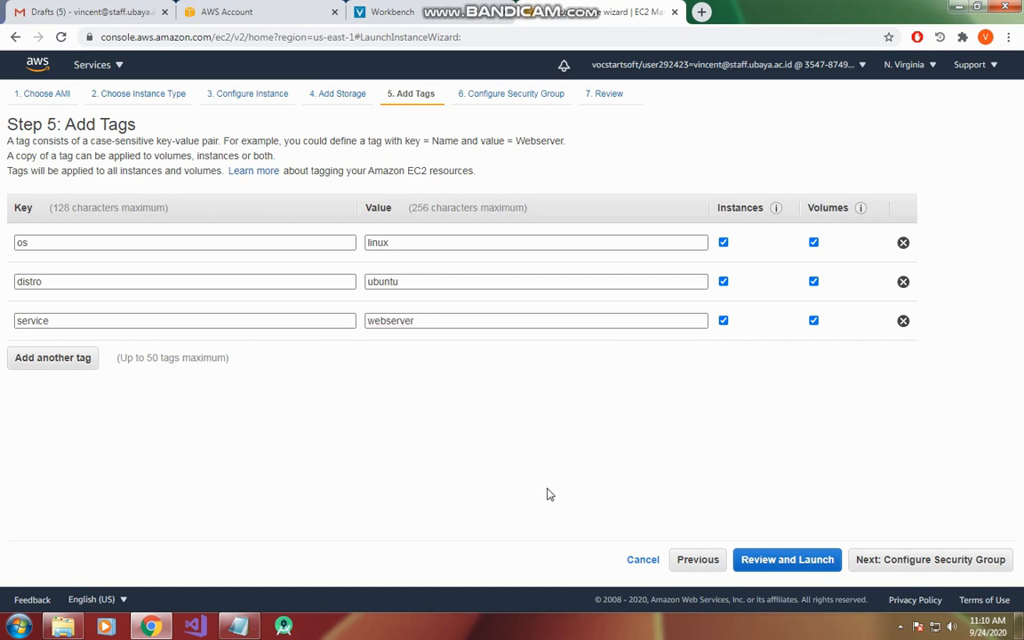
Assign the existing security group Belajar_EC2_Linux and proceed through the launch review to the key pair selection
click(883, 572)
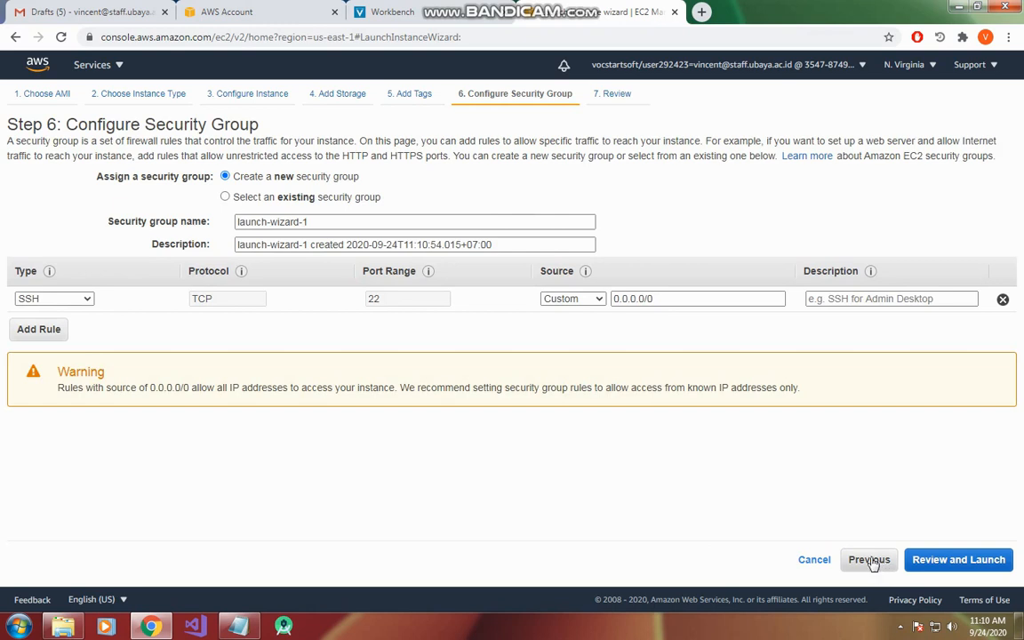
click(225, 197)
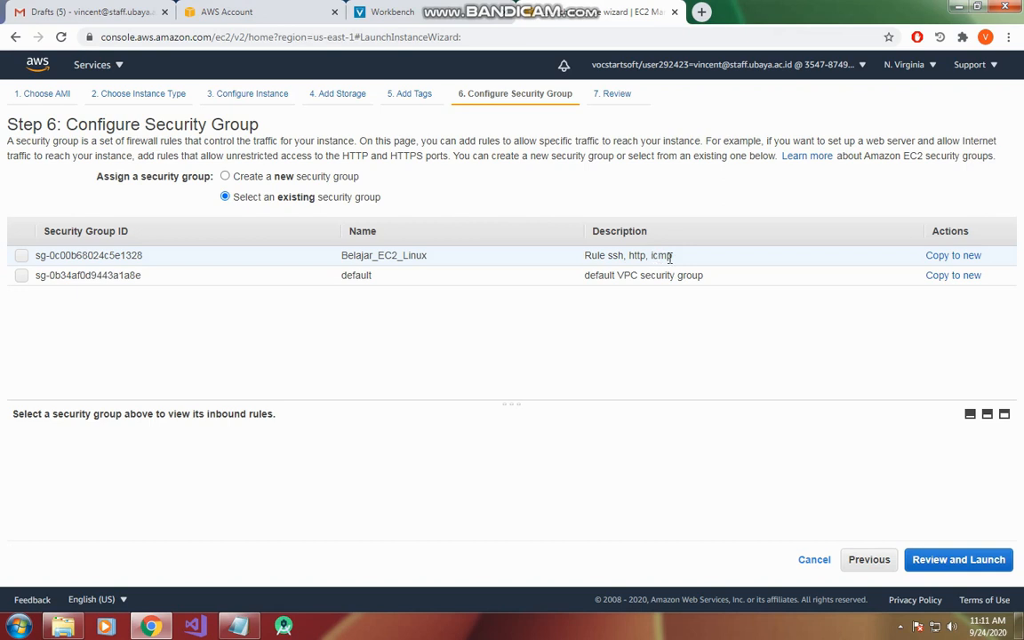
click(22, 256)
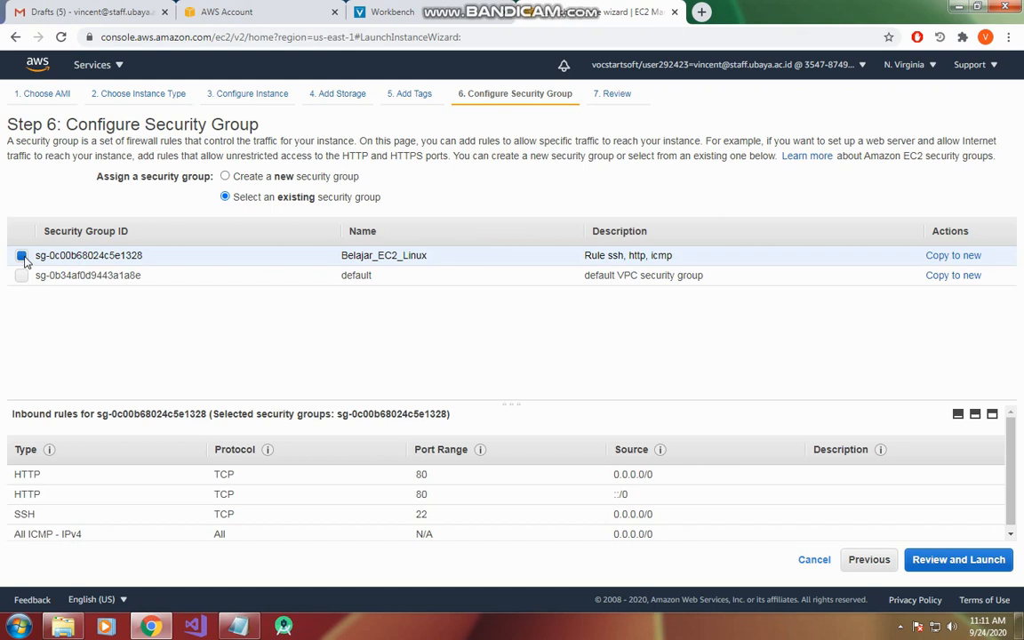
click(935, 560)
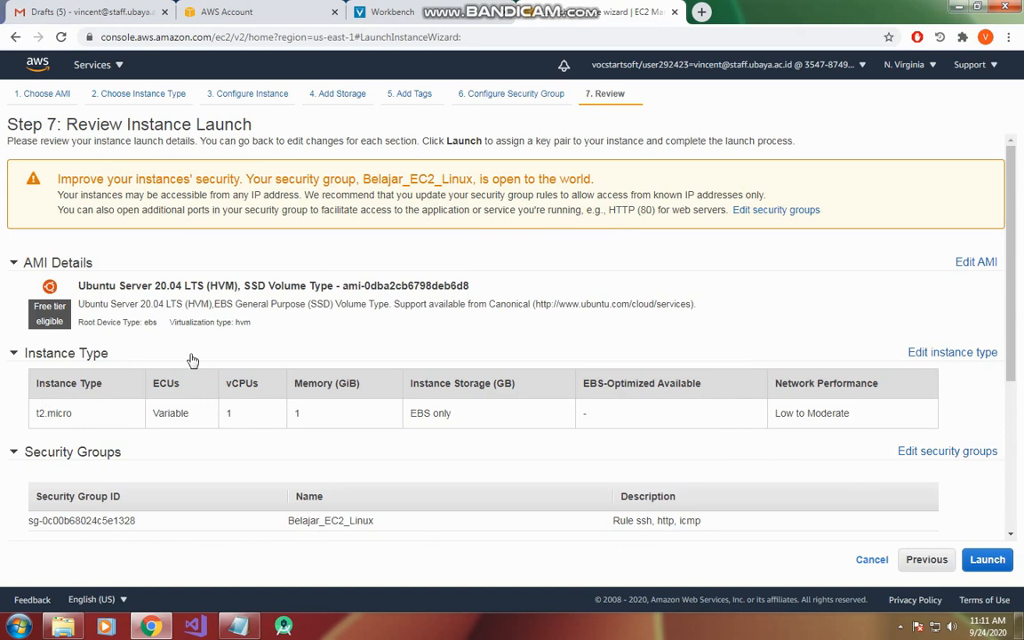
click(988, 560)
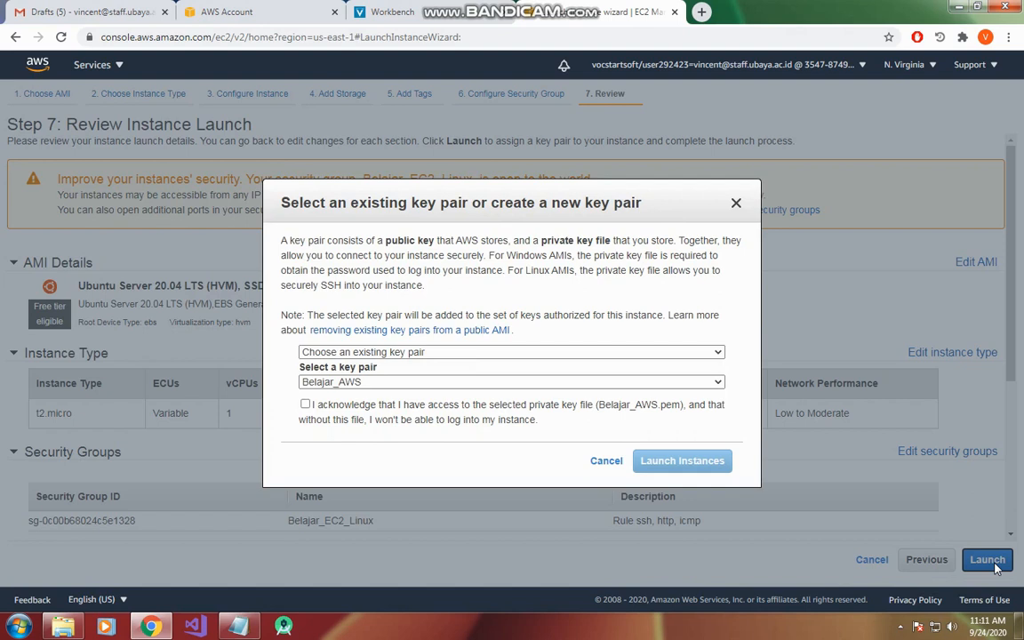
click(373, 353)
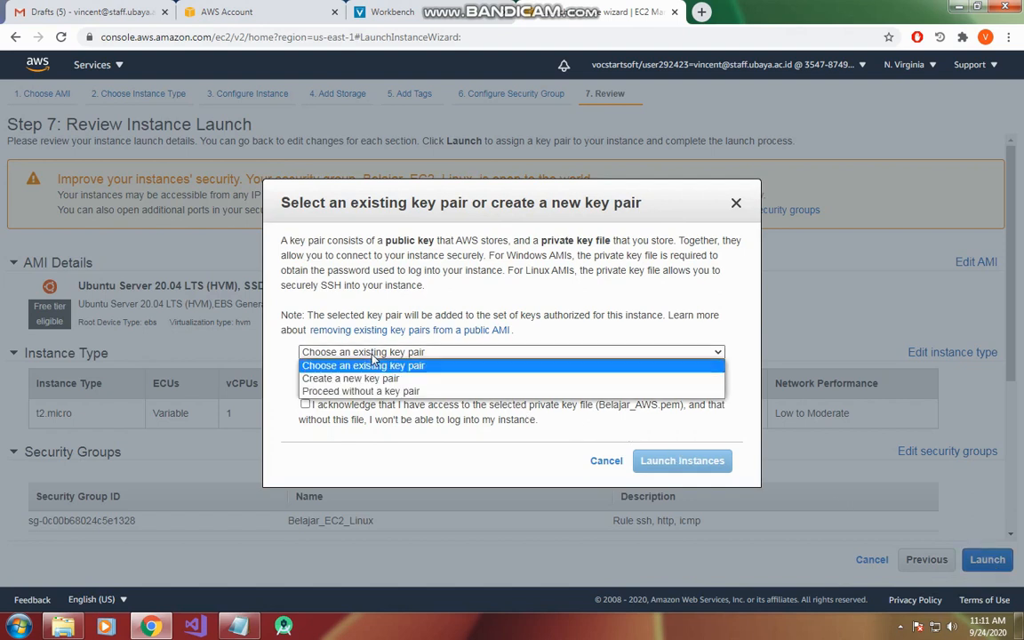
click(350, 379)
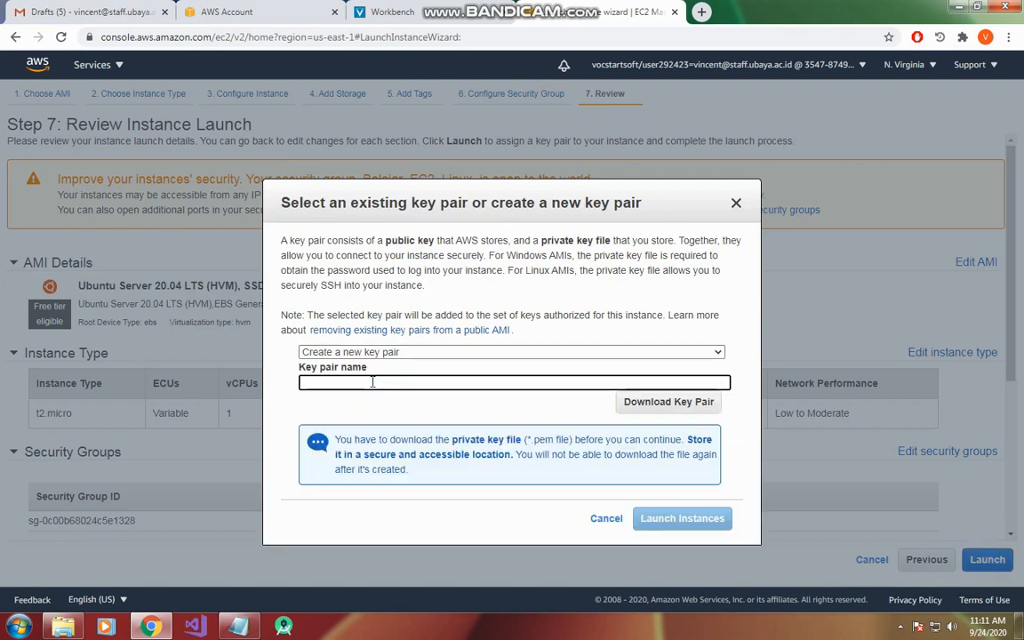
click(688, 352)
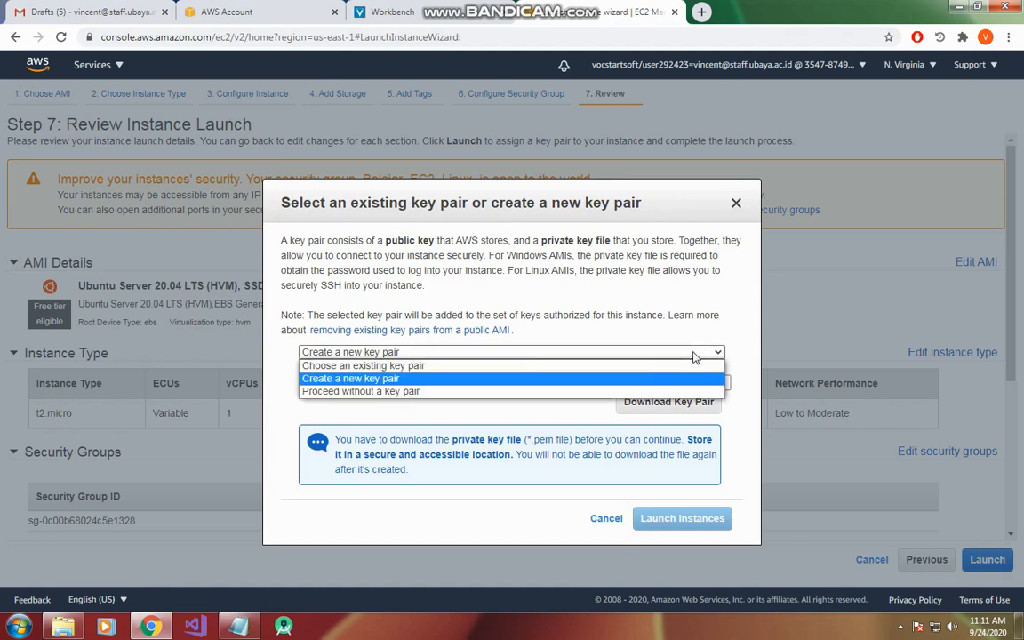
click(427, 366)
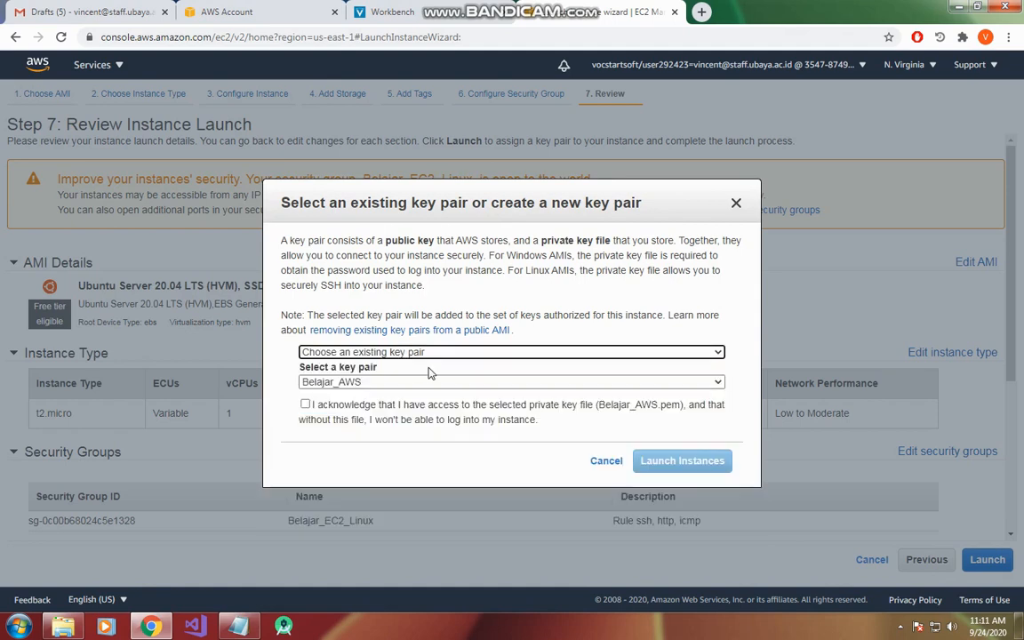
Launch the instance with the existing key pair Belajar_AWS, acknowledging private key access, and view the instances list
click(306, 405)
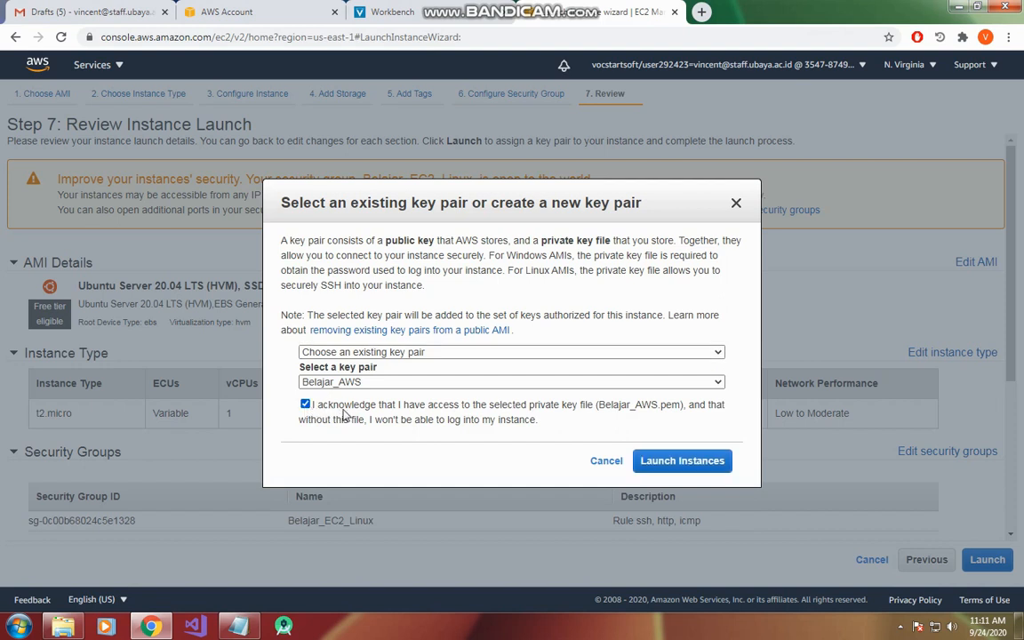
click(672, 478)
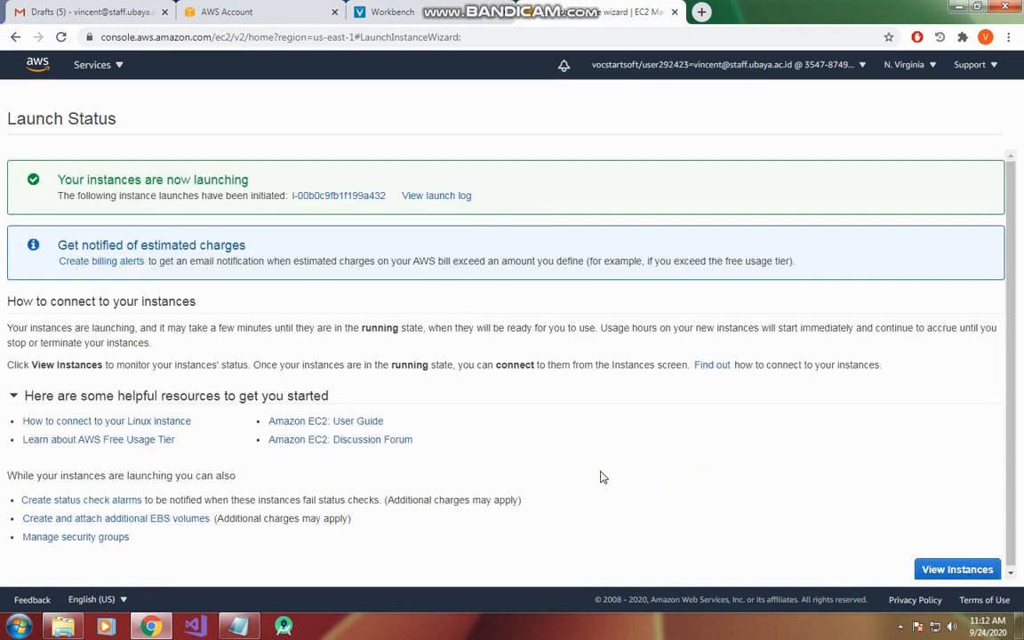
click(967, 571)
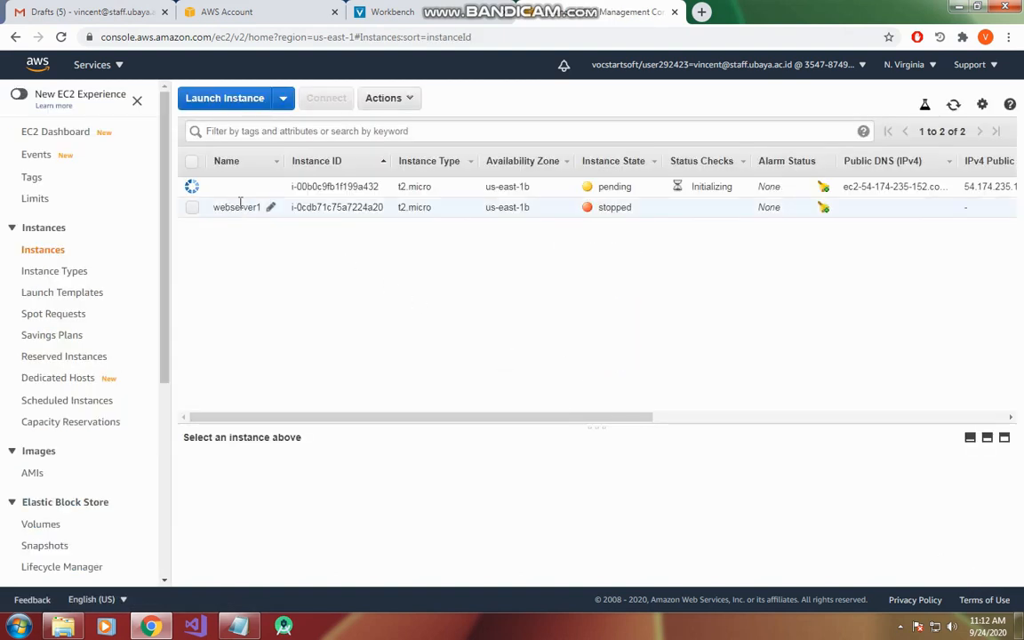
Name the newly launched instance webserver2
click(236, 188)
click(269, 186)
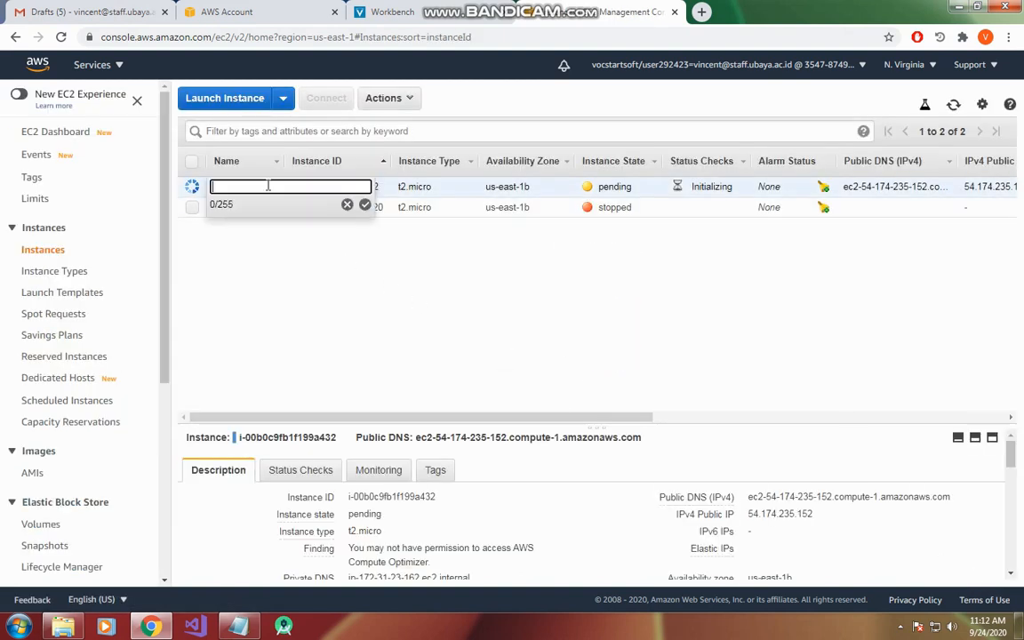
text(webserver2)
key(Return)
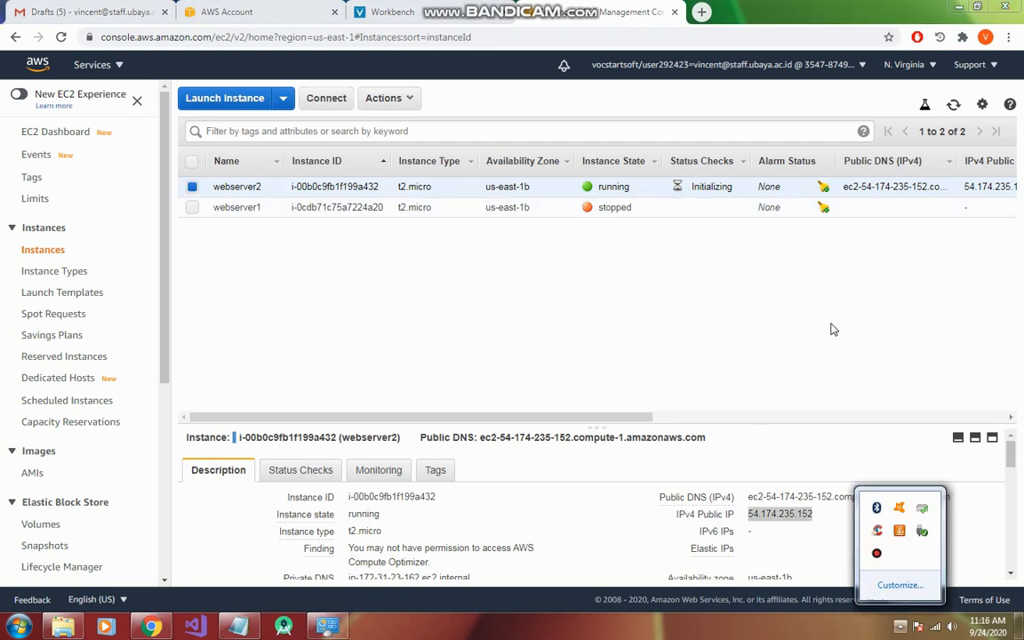
Open webserver2's IPv4 public IP in a new browser tab and check the heading of the served page
click(833, 330)
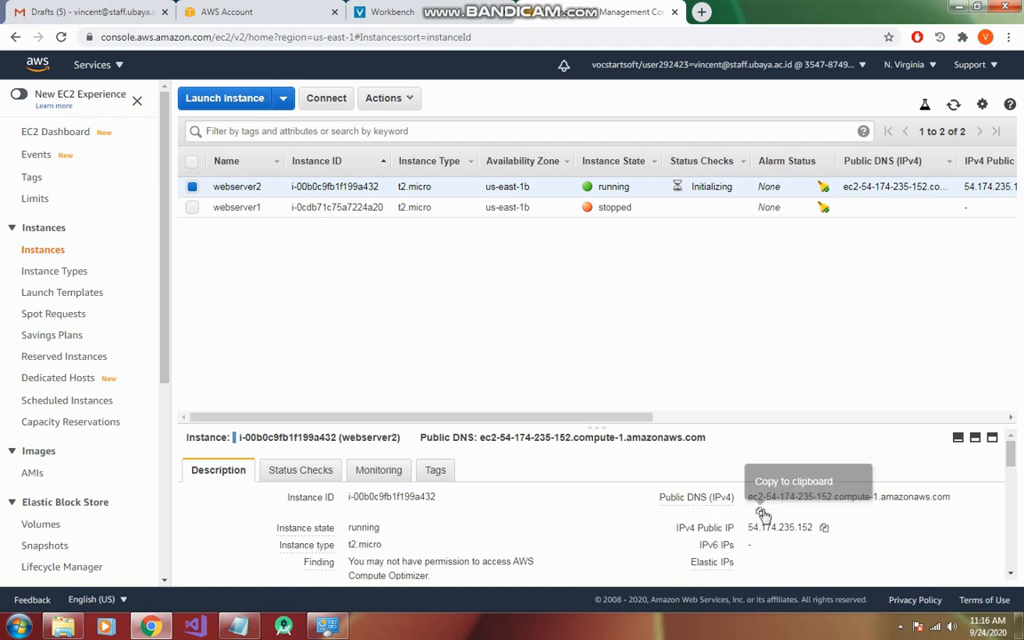
click(826, 518)
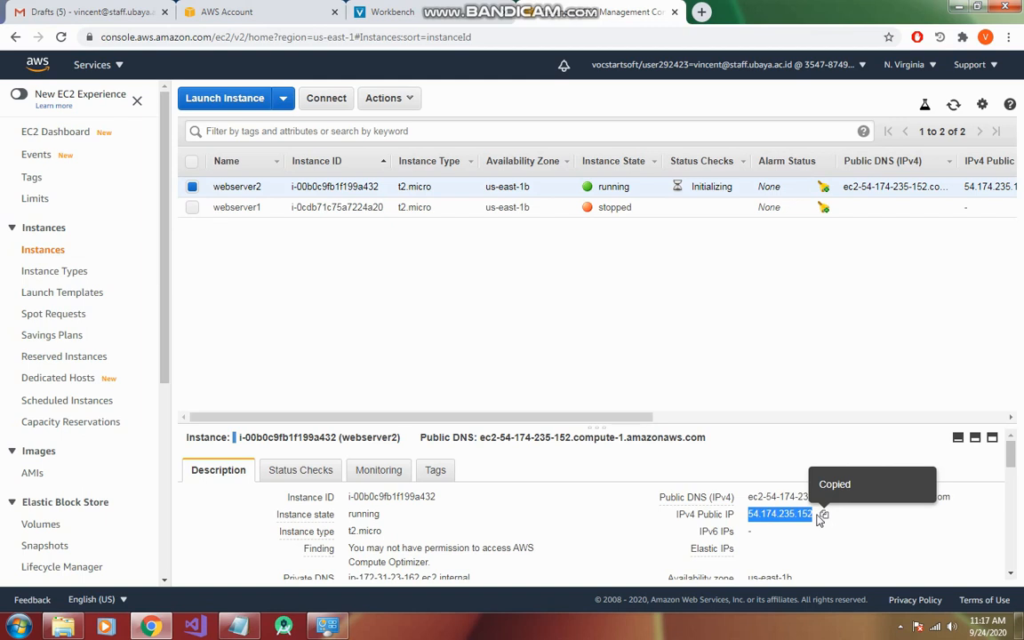
click(701, 12)
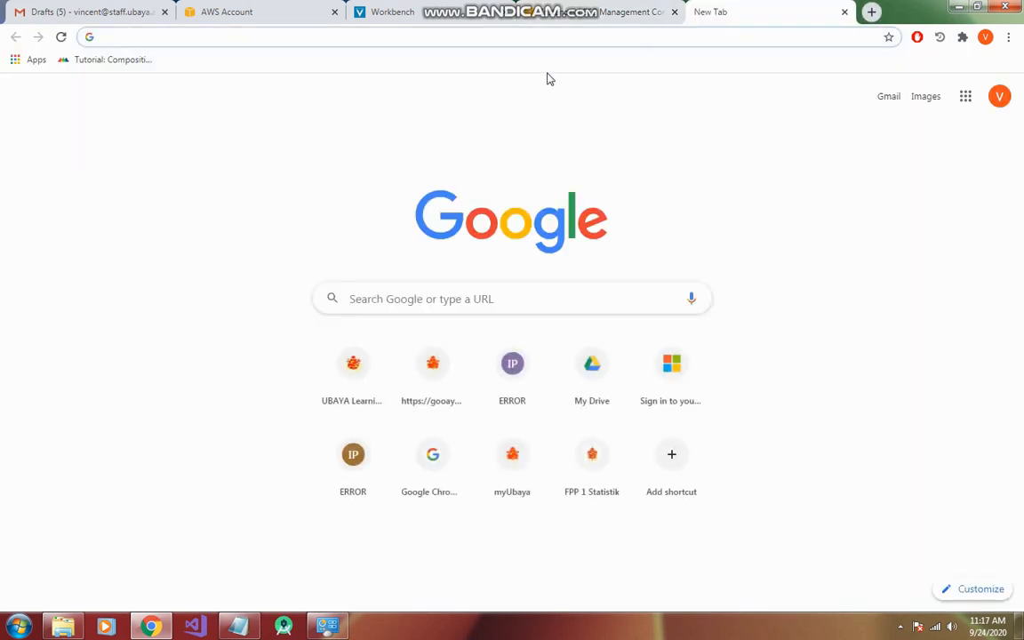
key(ctrl+v)
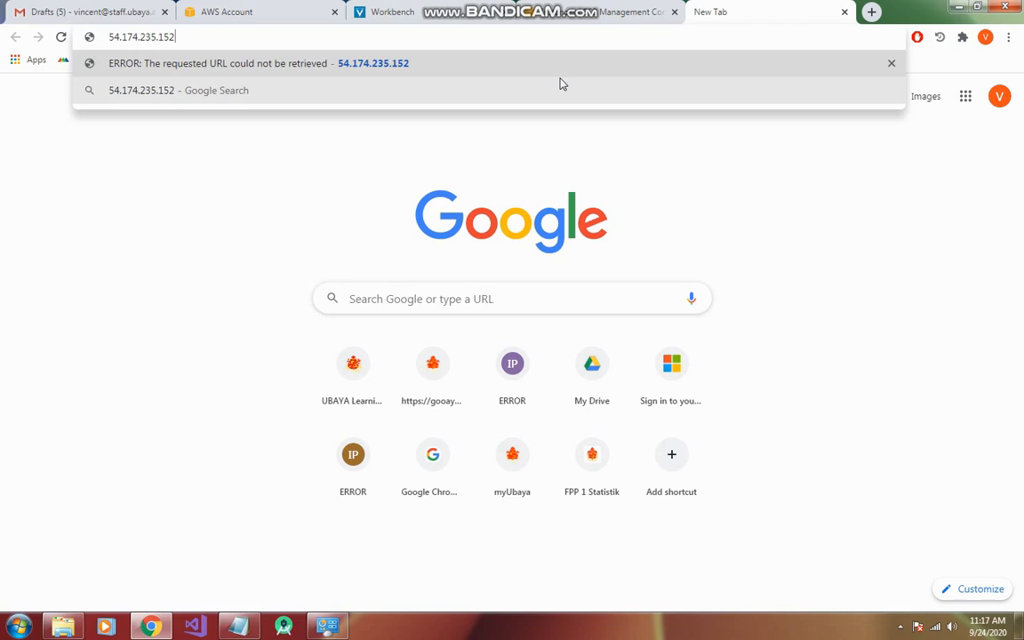
key(Return)
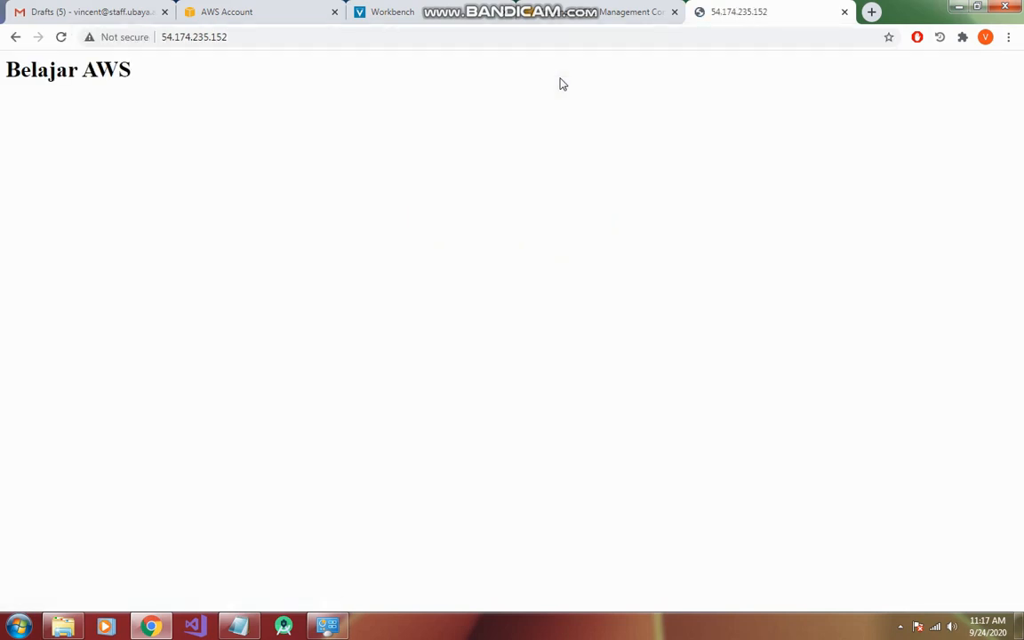
drag(6, 64, 164, 75)
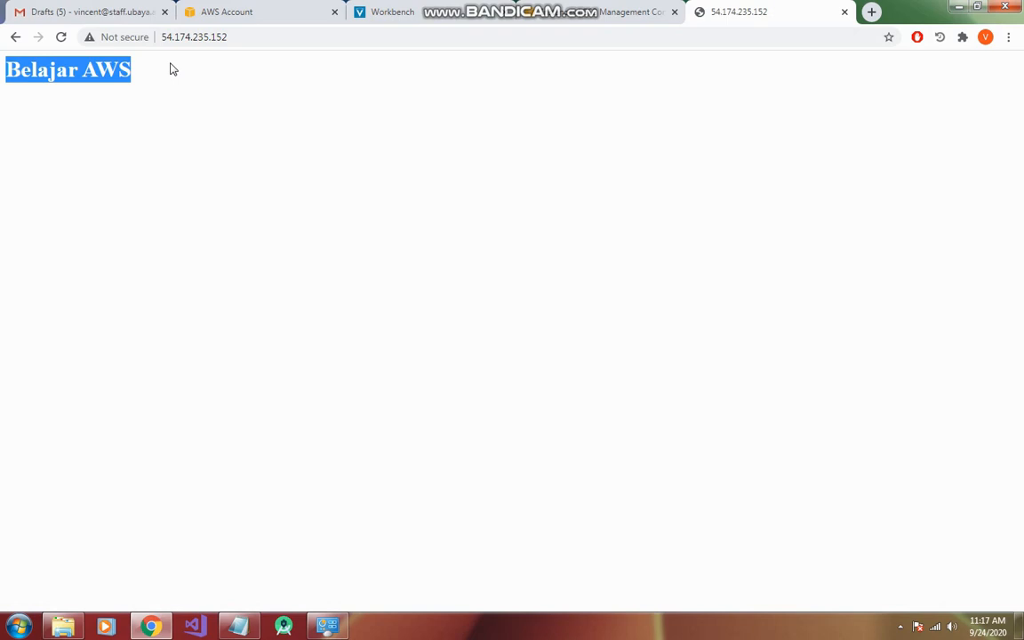
click(198, 72)
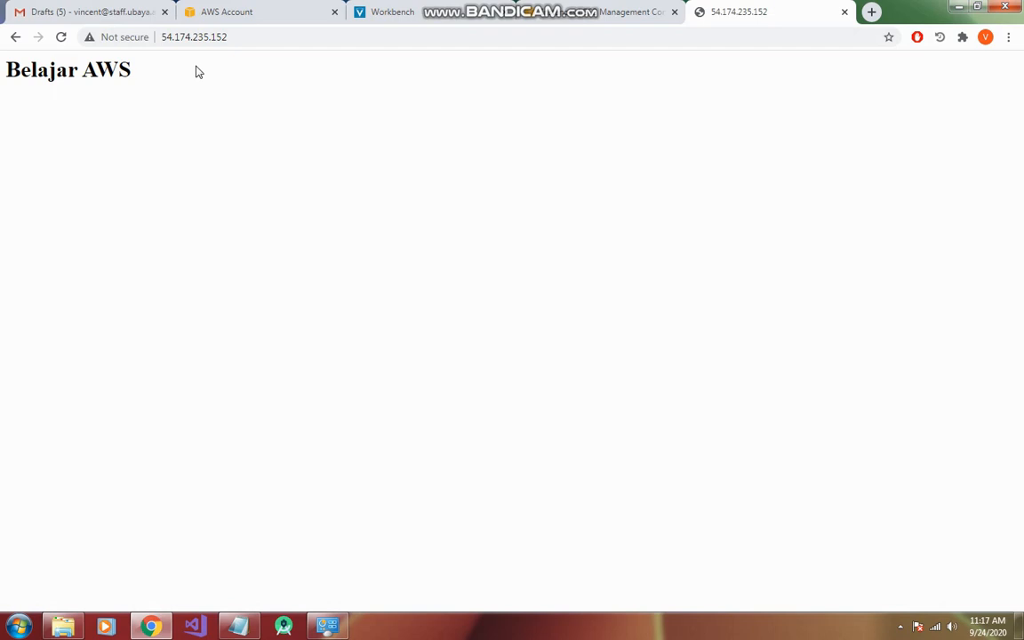
Return to the EC2 instances list and start PuTTY
click(600, 14)
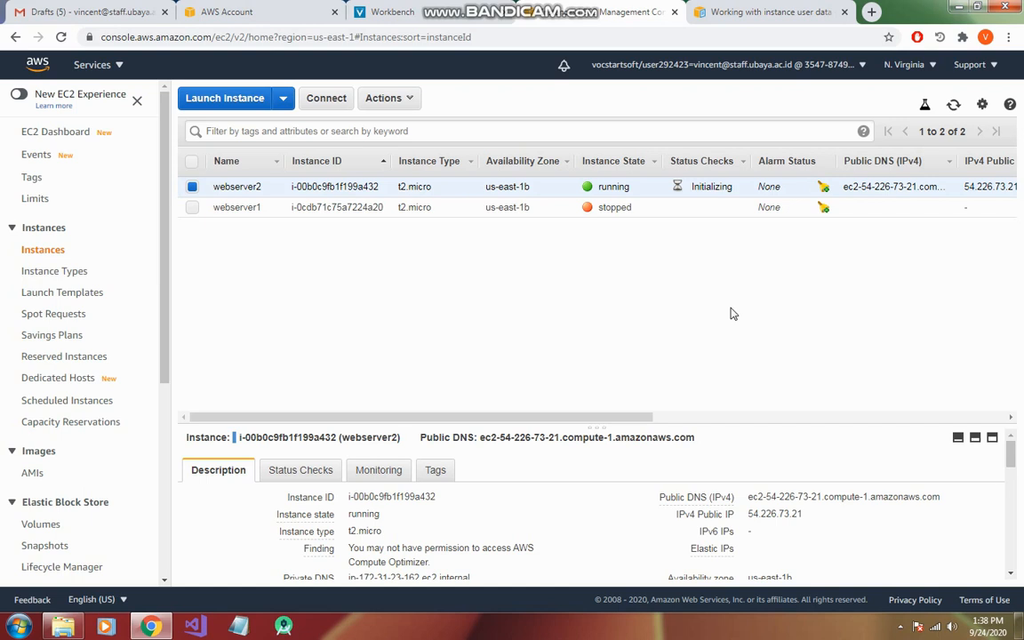
key(super)
text(putt)
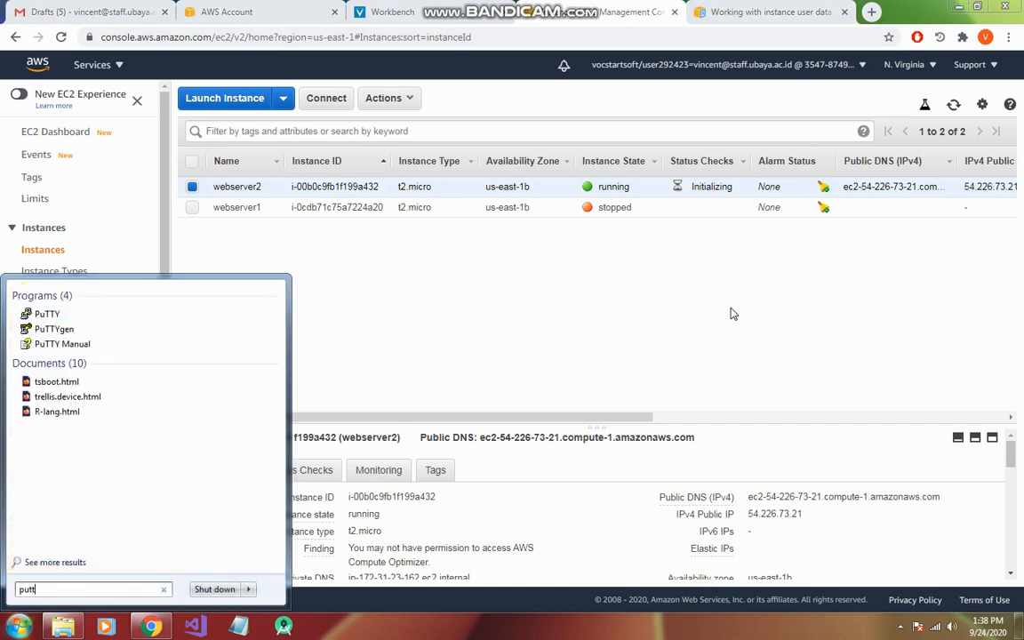
key(Return)
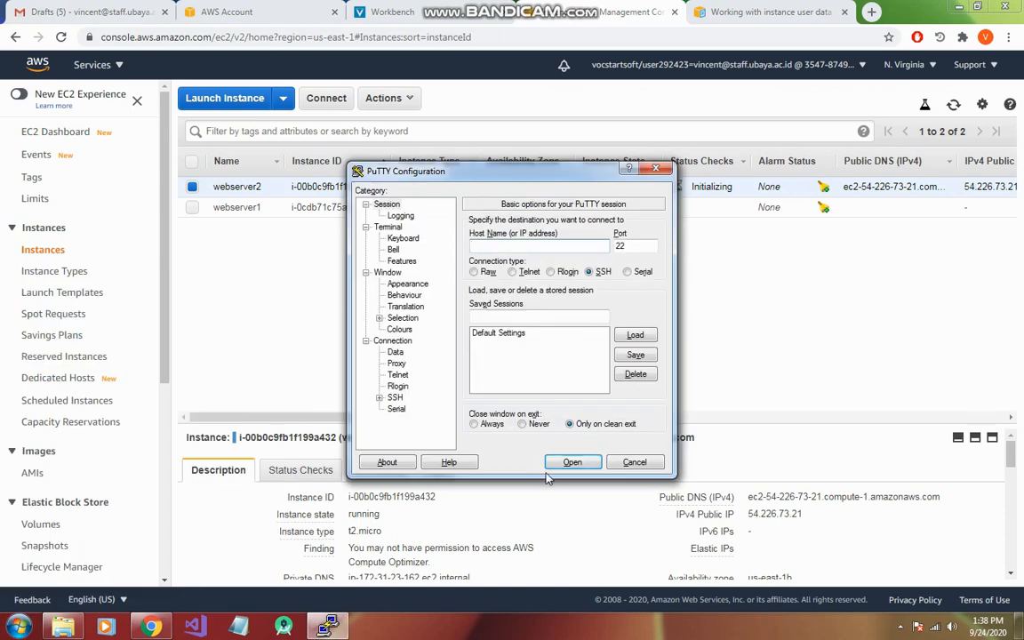
Set the SSH authentication private key file to Belajar_AWS.ppk from the Record folder on drive D
click(378, 397)
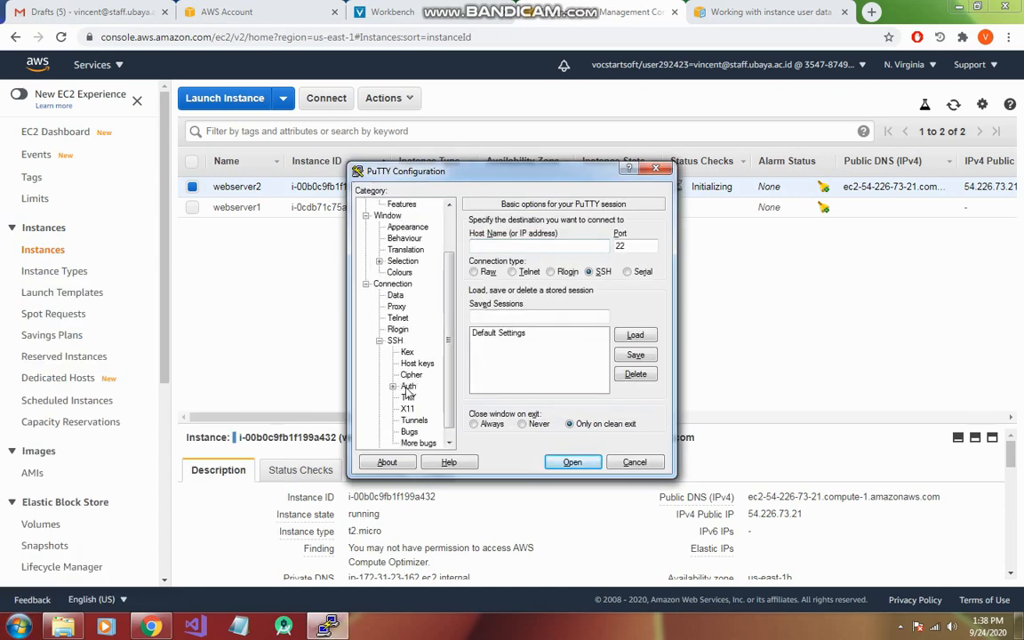
click(408, 386)
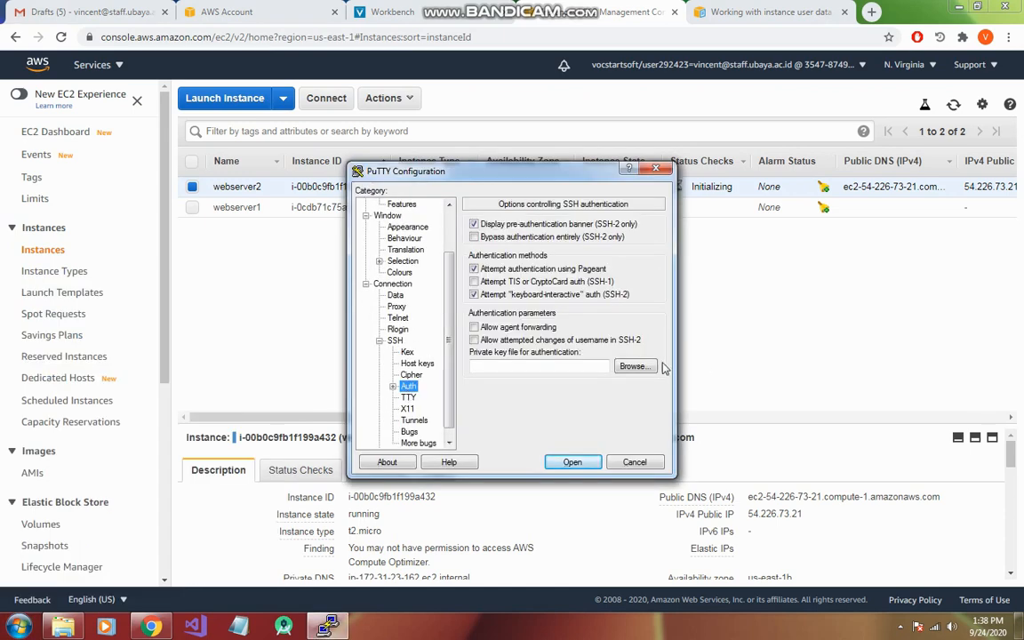
click(634, 367)
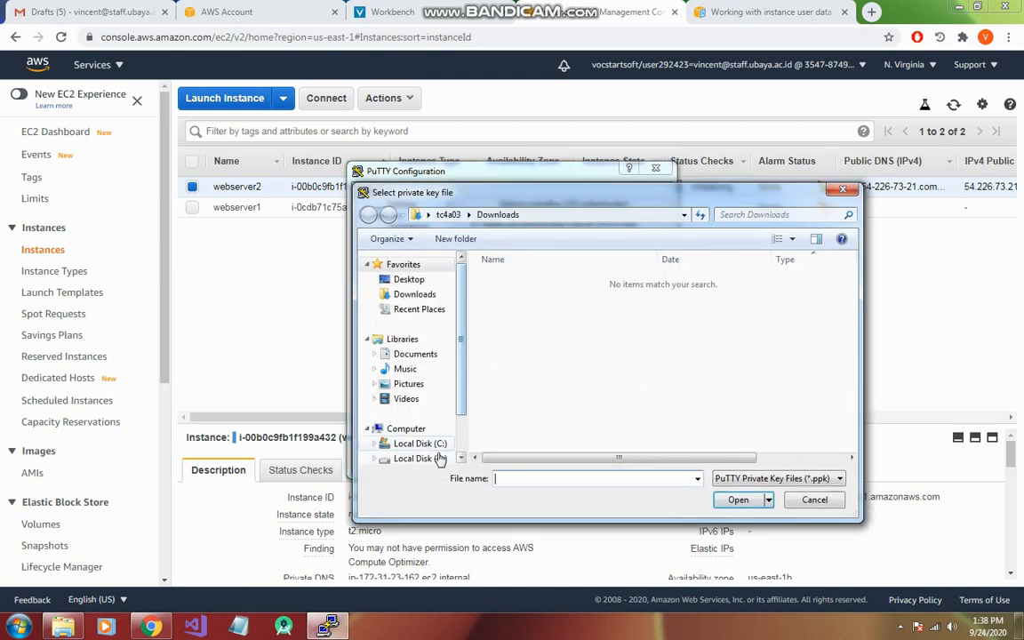
click(419, 458)
scroll(559, 355, down, 3)
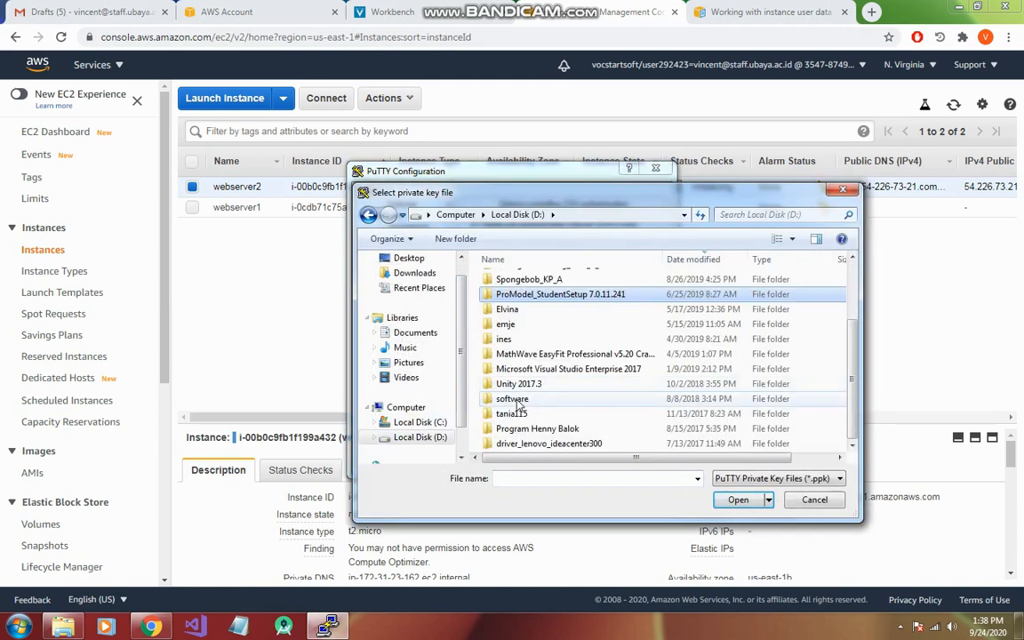
scroll(551, 399, up, 2)
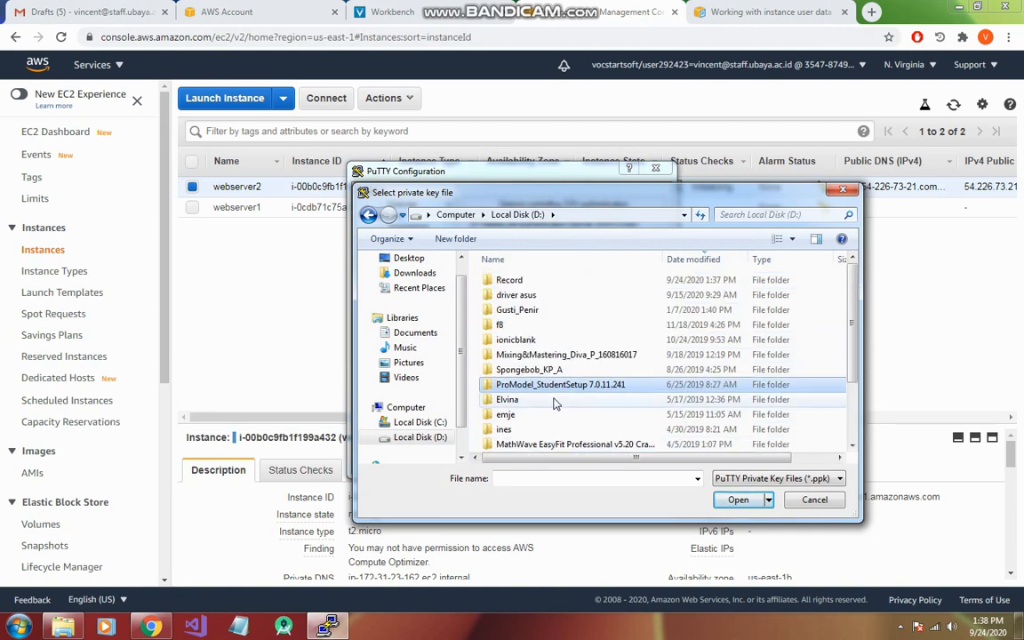
double_click(509, 279)
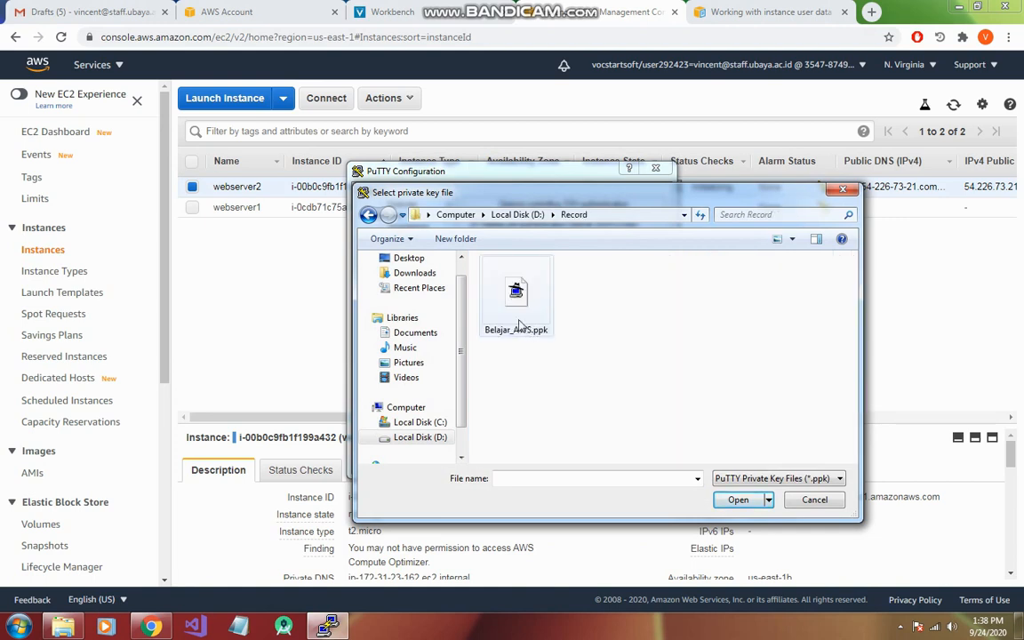
click(517, 302)
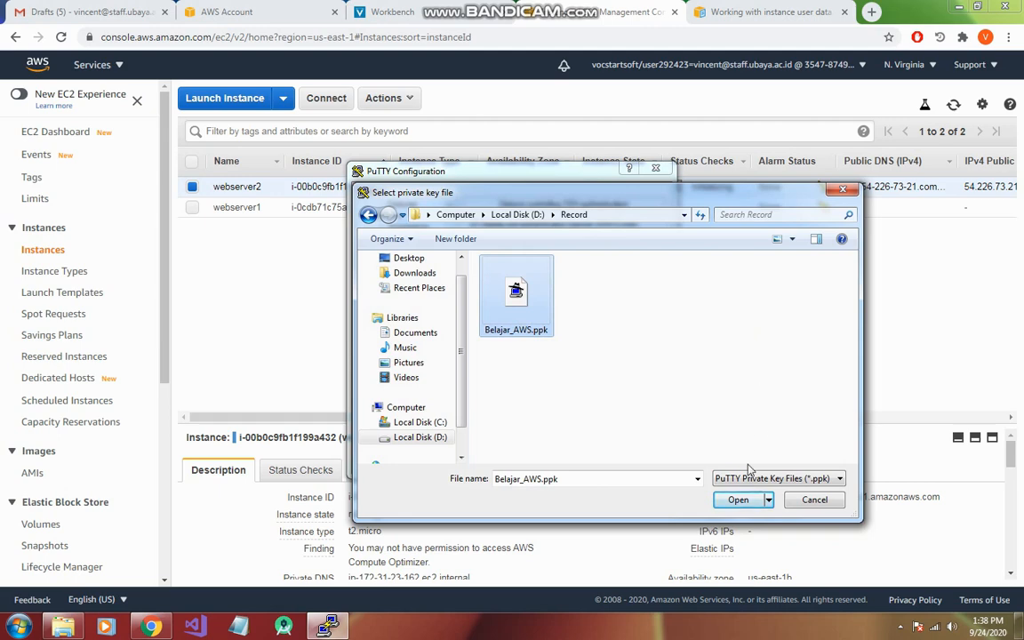
click(737, 500)
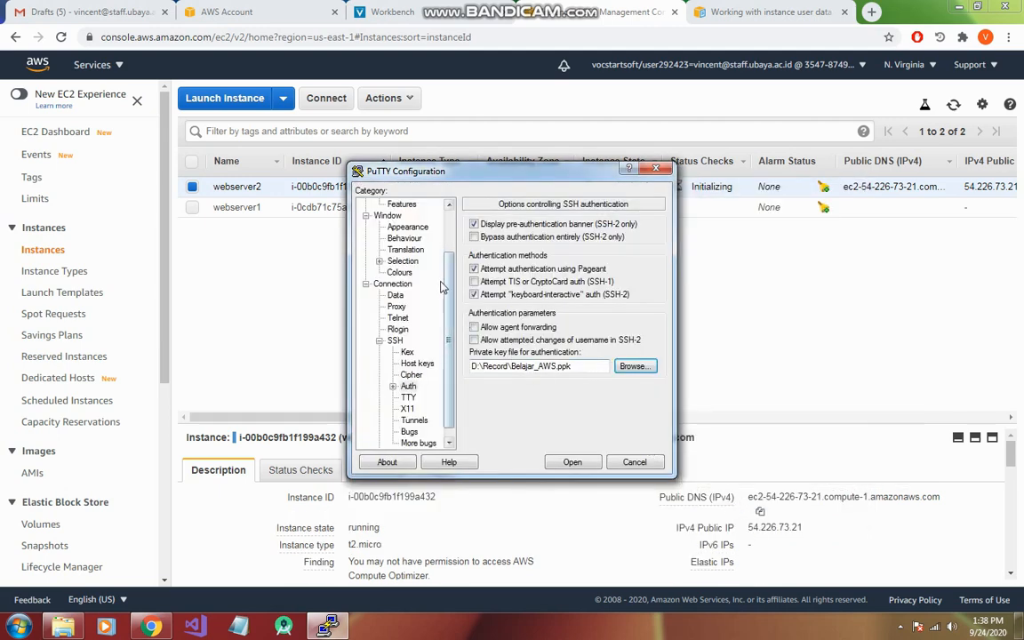
Copy webserver2's IPv4 public IP from the EC2 console and enter it as the PuTTY session's host name, 54.226.73.21
scroll(427, 229, up, 2)
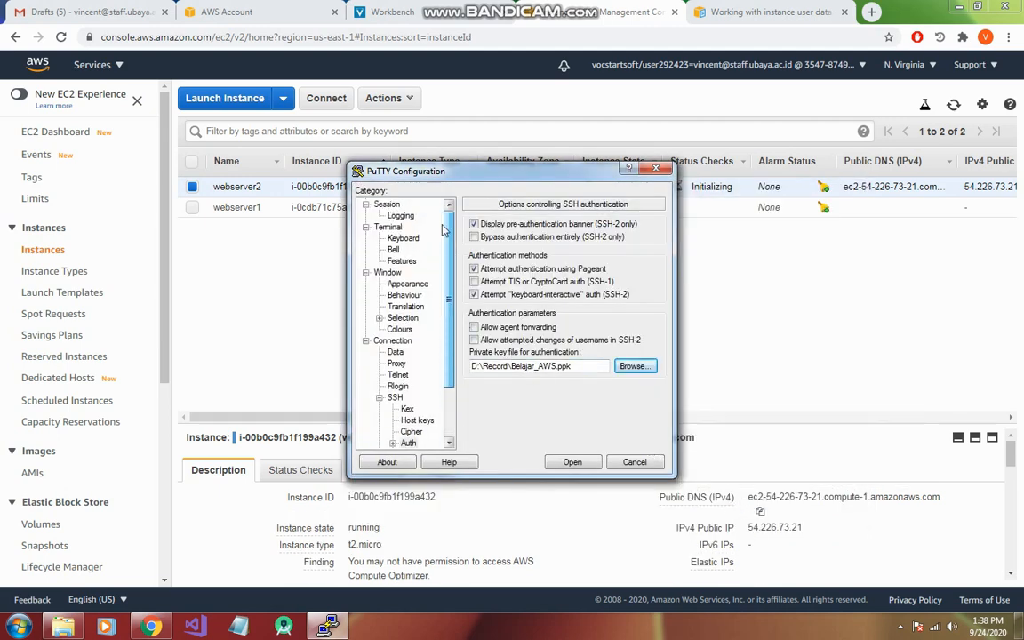
click(393, 210)
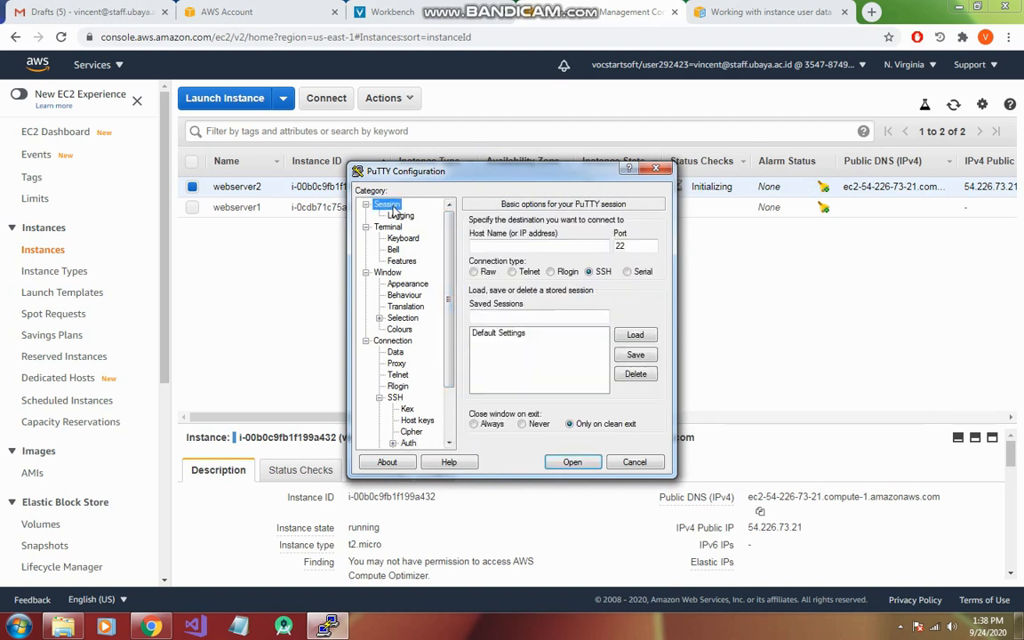
click(811, 527)
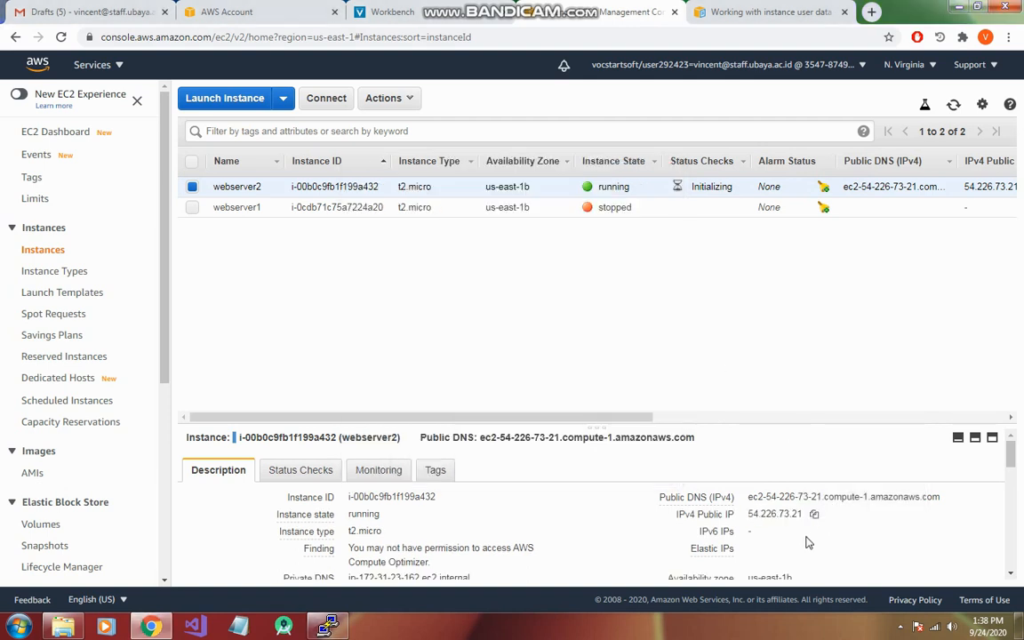
click(814, 517)
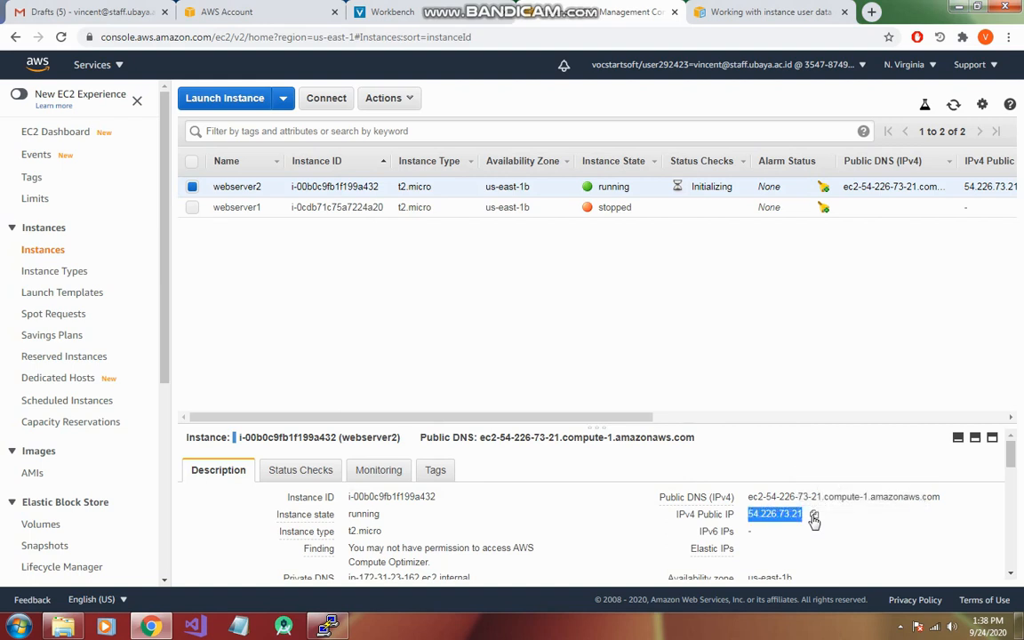
click(329, 624)
click(523, 247)
key(ctrl+v)
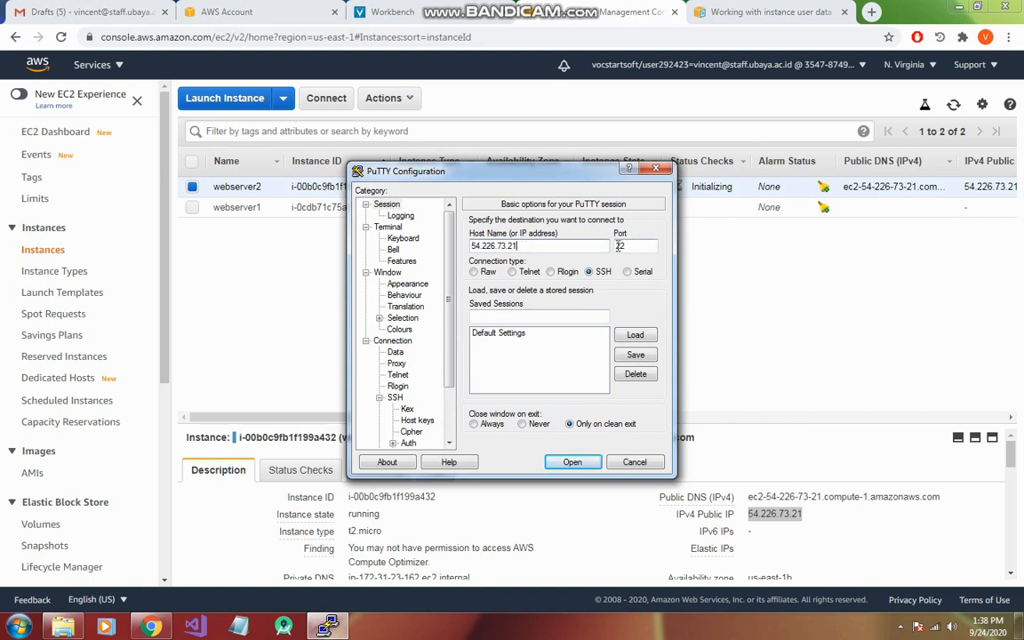
Open the SSH connection, trust the server's host key, and log in as ubuntu
click(565, 466)
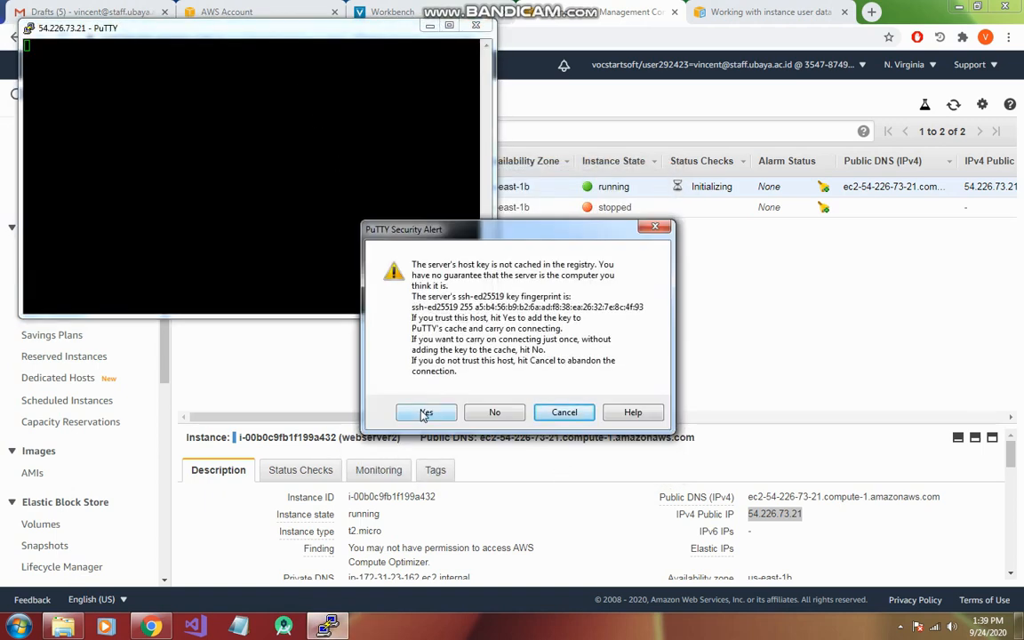
click(425, 415)
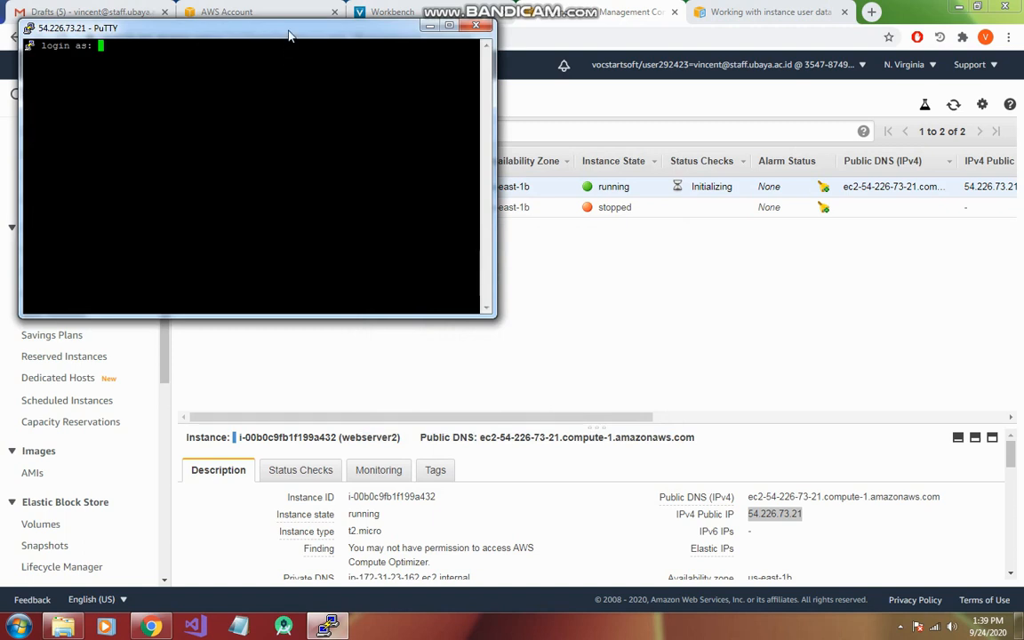
drag(300, 39, 633, 195)
text(u)
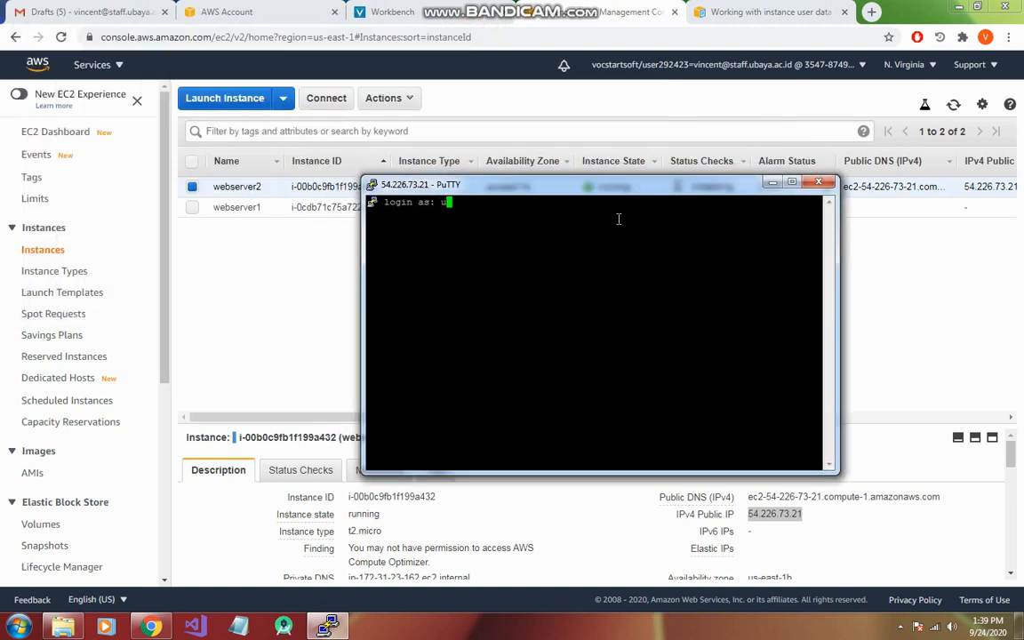
text(buntu)
key(Return)
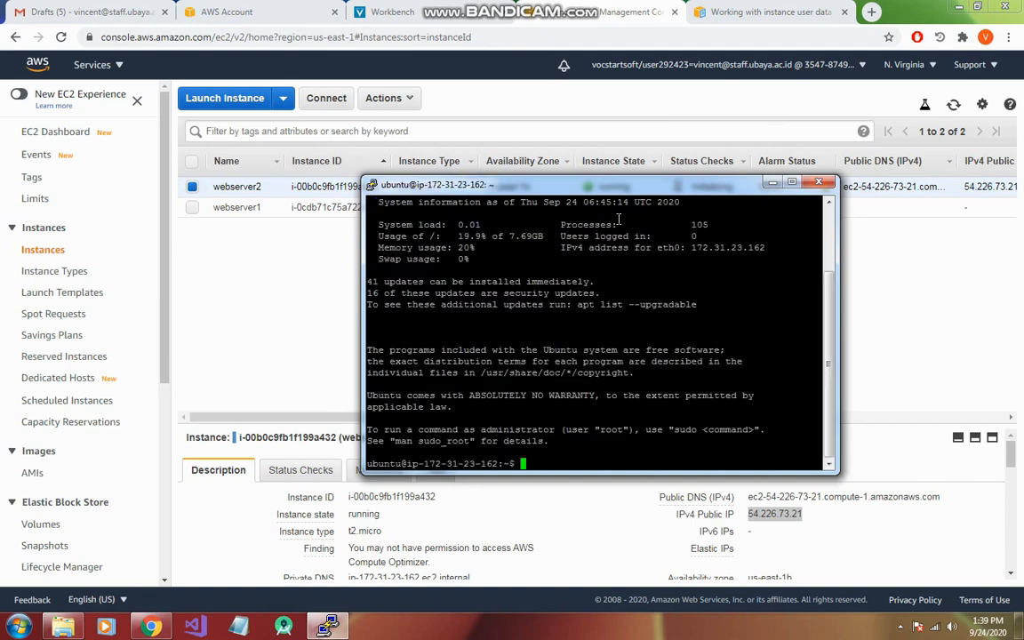
Copy the address 169.254.169.254/latest/user-data from the Retrieve instance user data section of the AWS documentation
click(749, 9)
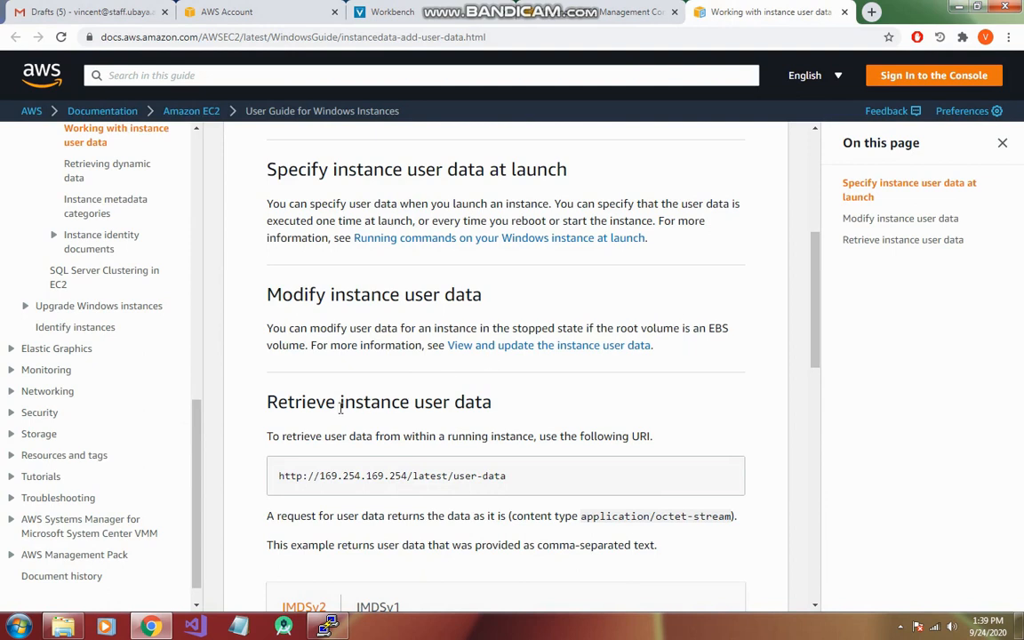
double_click(279, 475)
drag(316, 477, 447, 477)
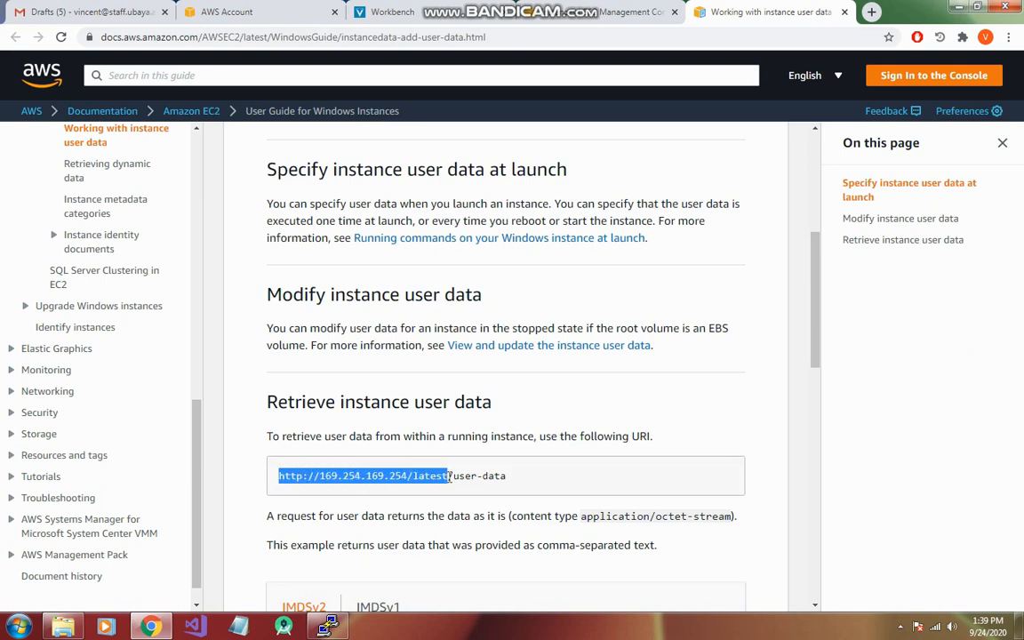
click(326, 494)
drag(318, 477, 524, 484)
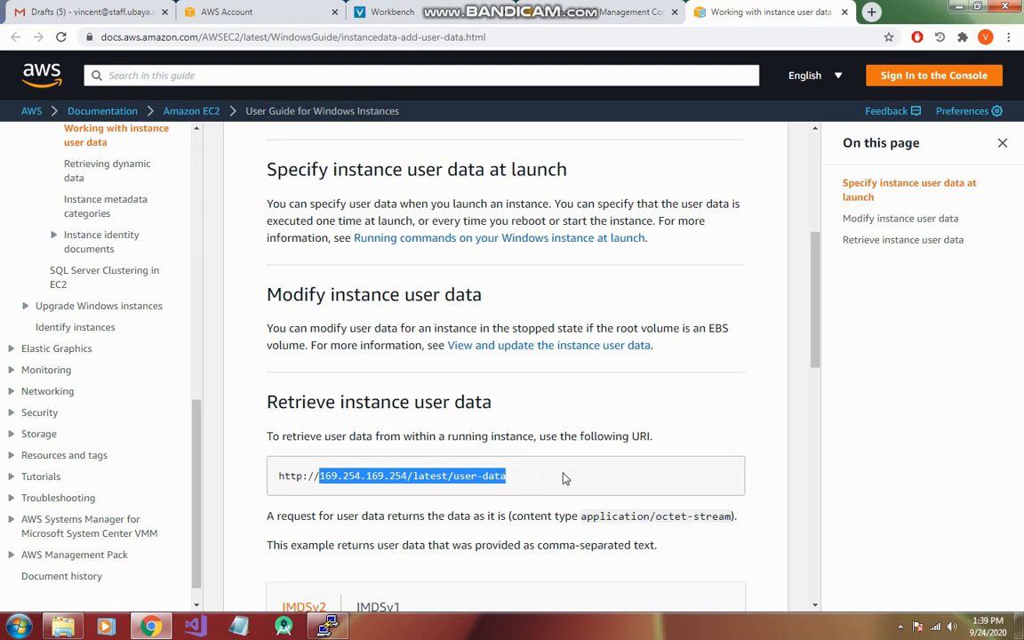
Run curl 169.254.169.254/latest/user-data in the PuTTY session and review the returned user data script
click(327, 626)
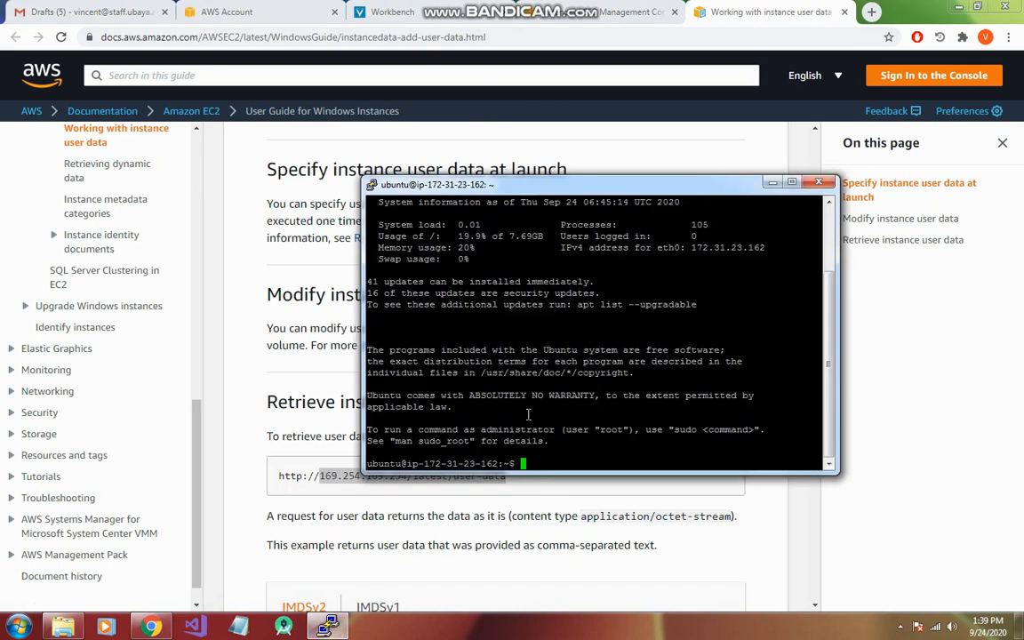
text(curl)
right_click(556, 466)
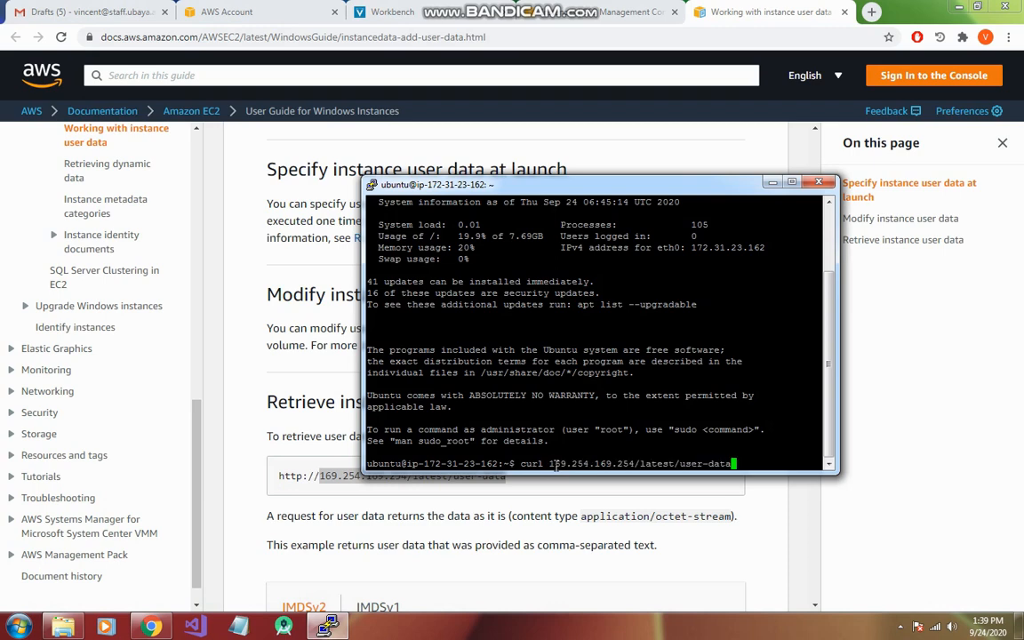
key(Return)
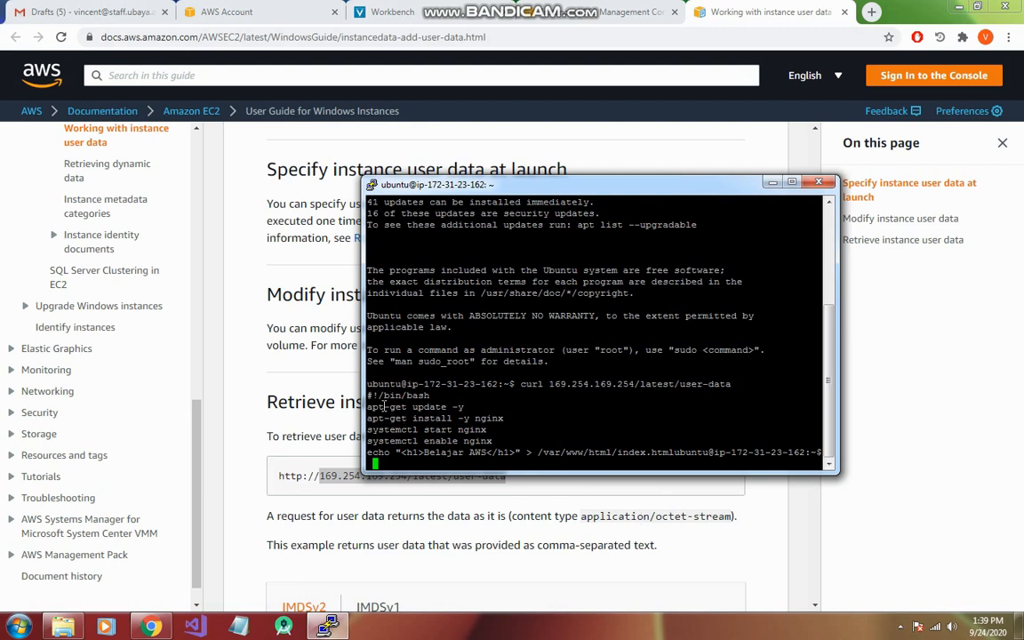
drag(368, 396, 674, 452)
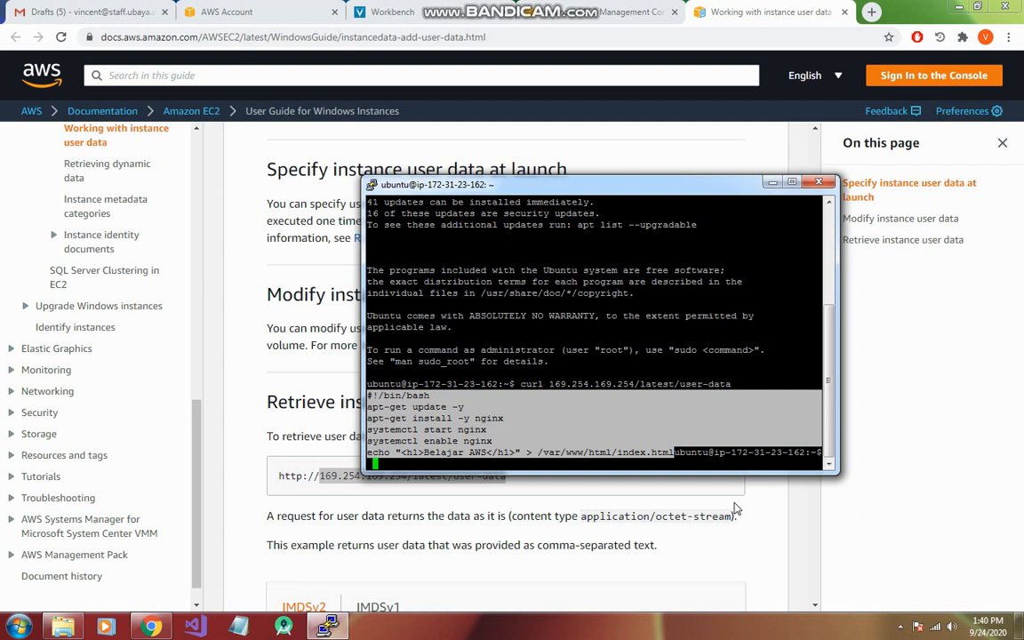
click(734, 412)
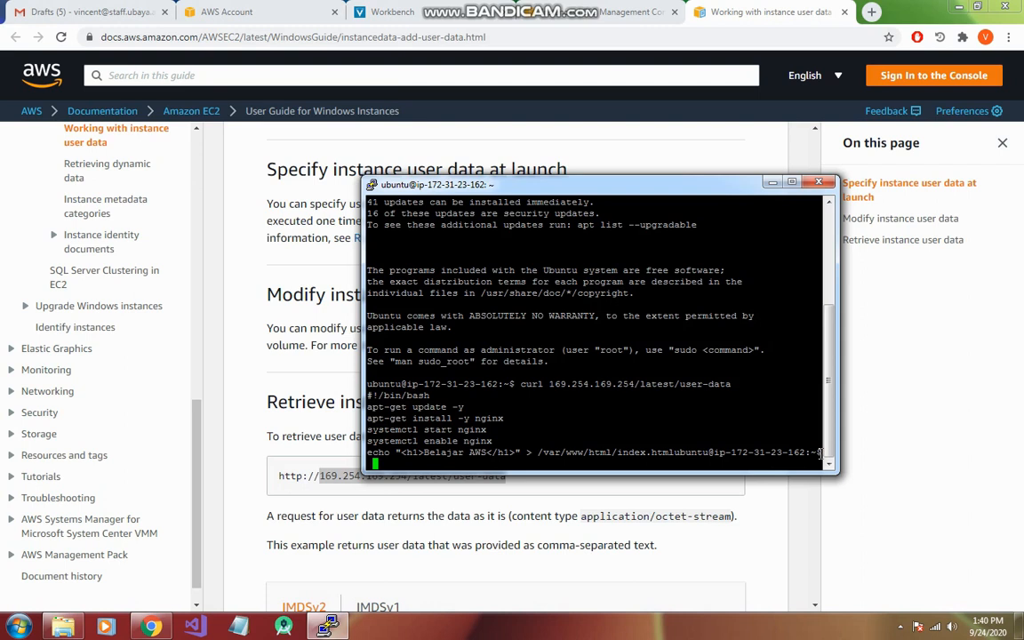
End the SSH session with the exit command and return to the EC2 instances list
text(exit)
key(Return)
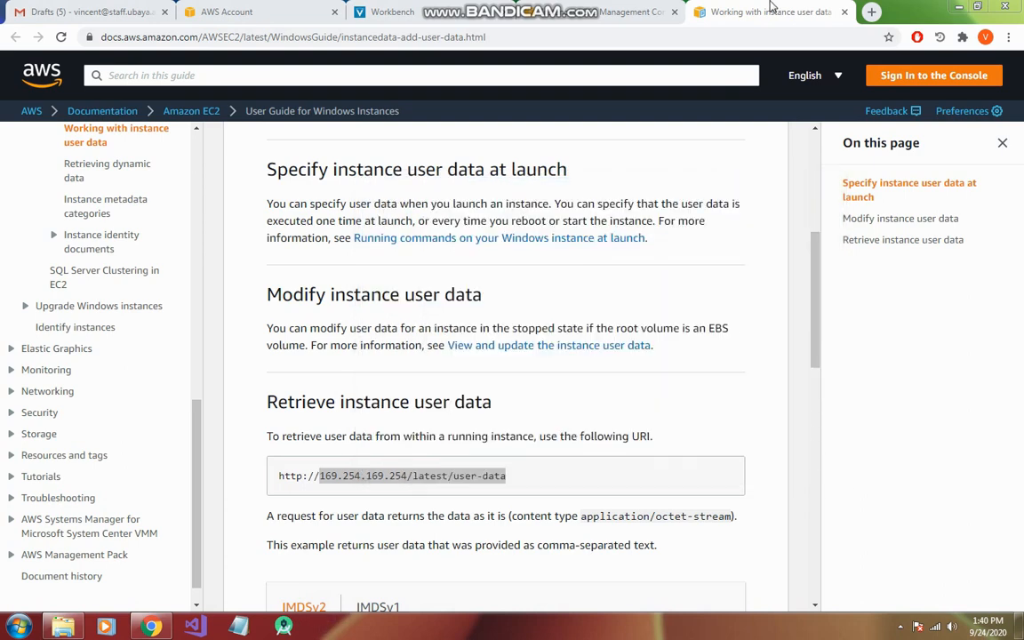
click(594, 9)
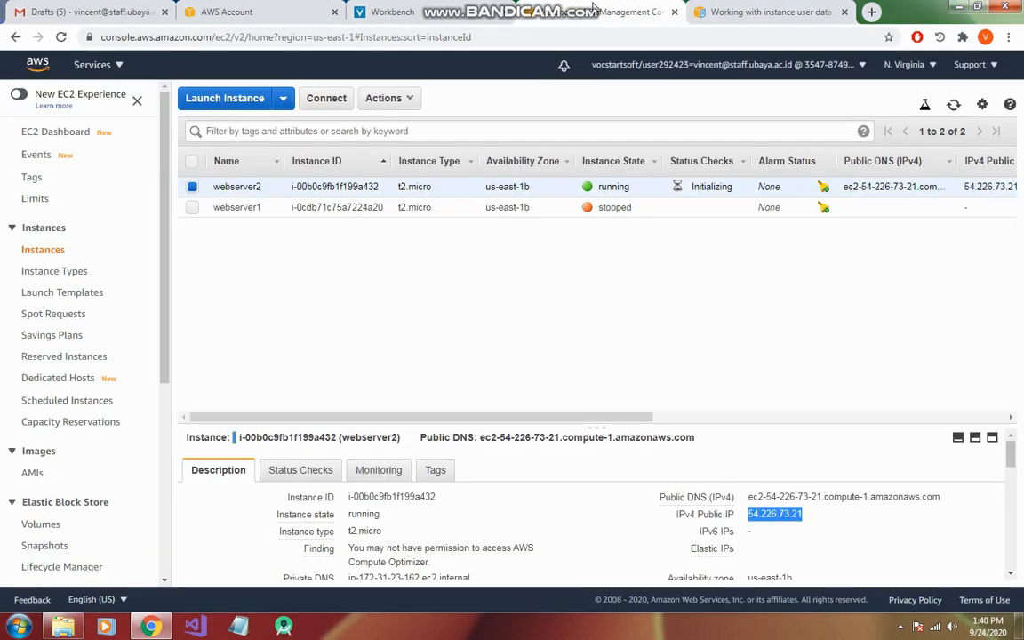
Stop the webserver2 instance and confirm the stop request
right_click(353, 186)
mouse_move(434, 260)
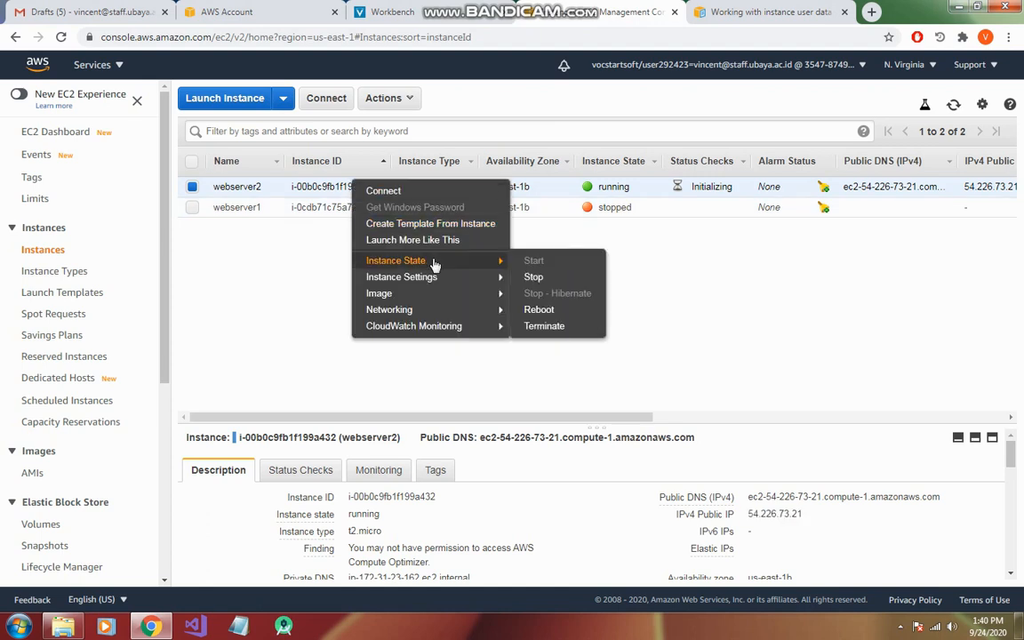
click(534, 278)
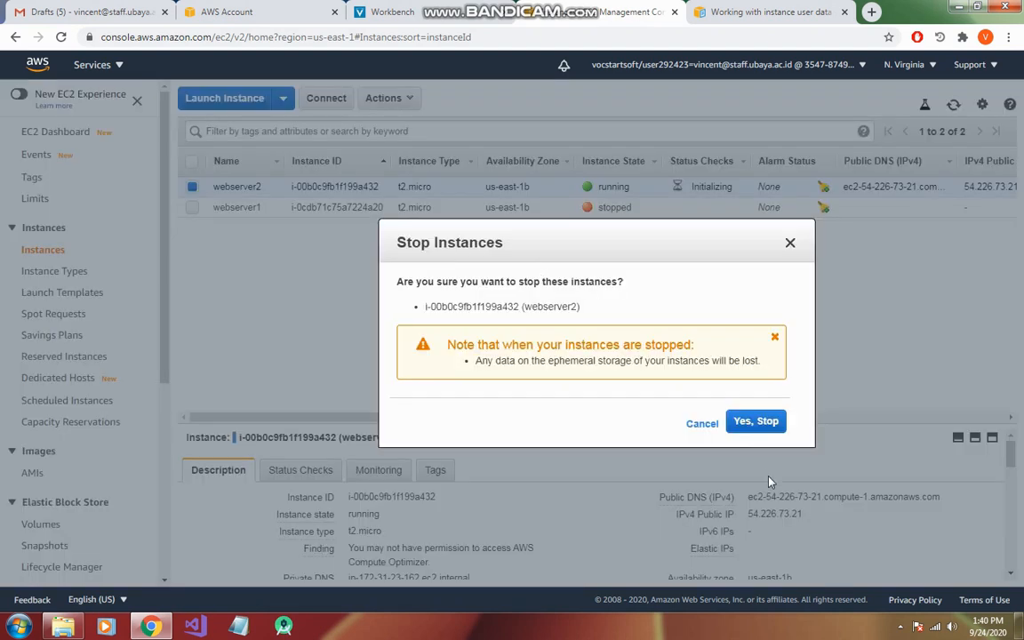
click(755, 424)
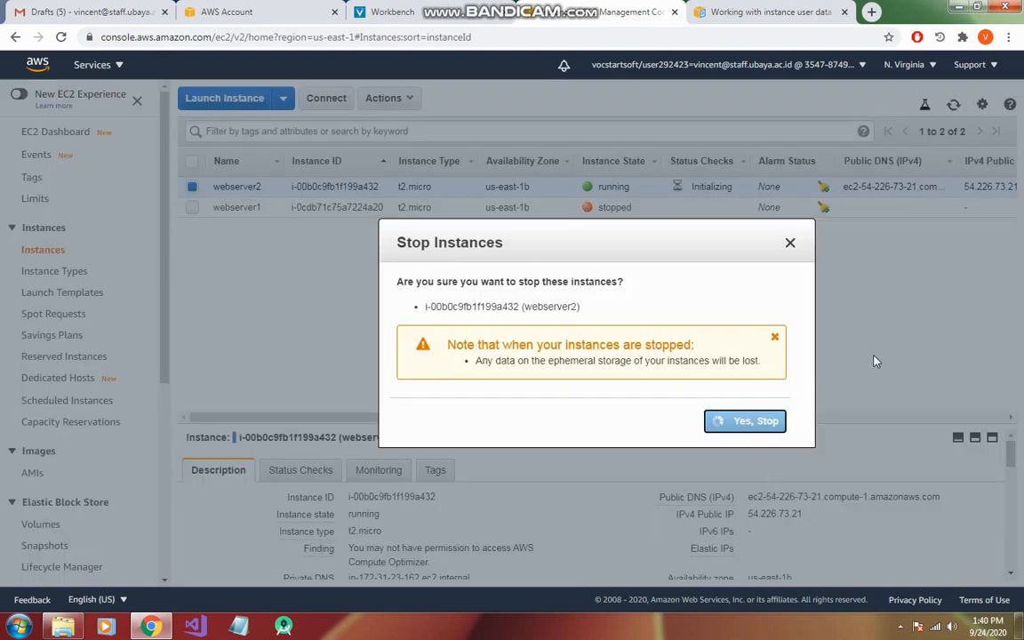